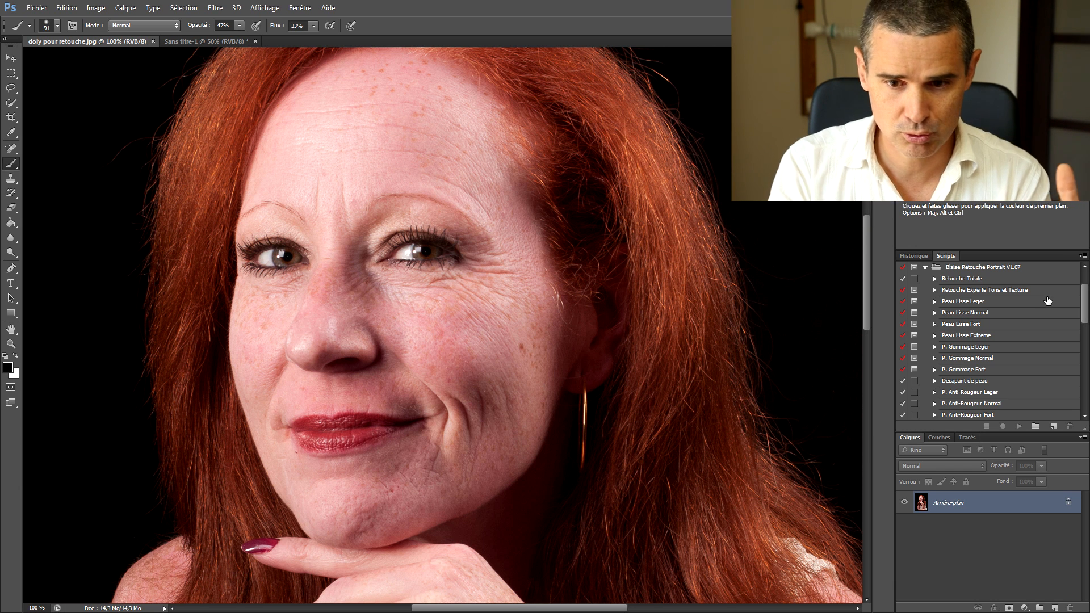
Step: Display the scripts in button mode (Mode Bouton) and run the Peau Lisse Normal portrait script on the photo
click(1083, 255)
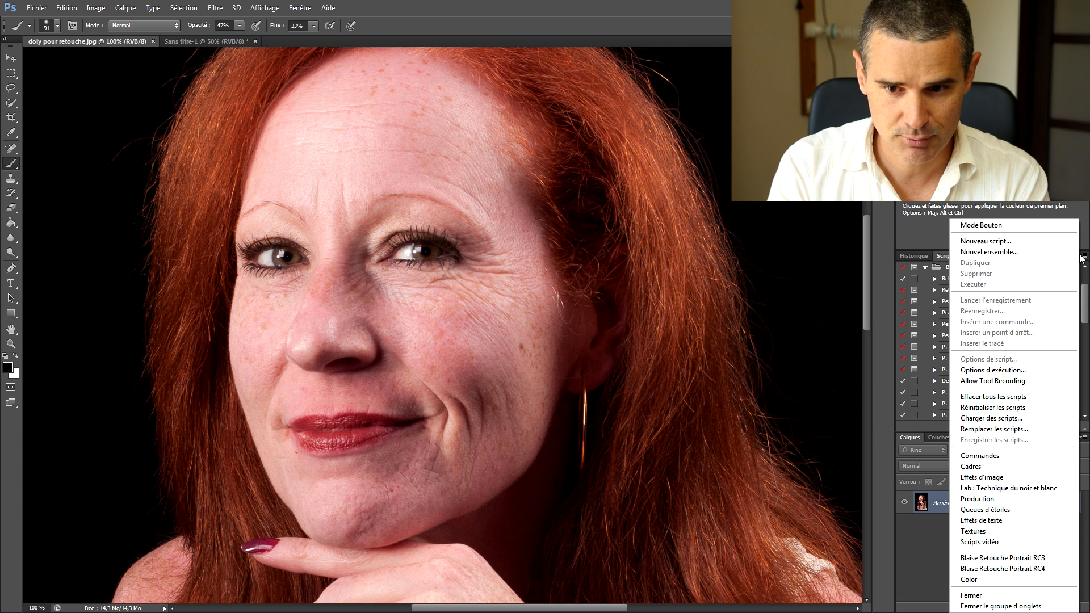
click(1027, 226)
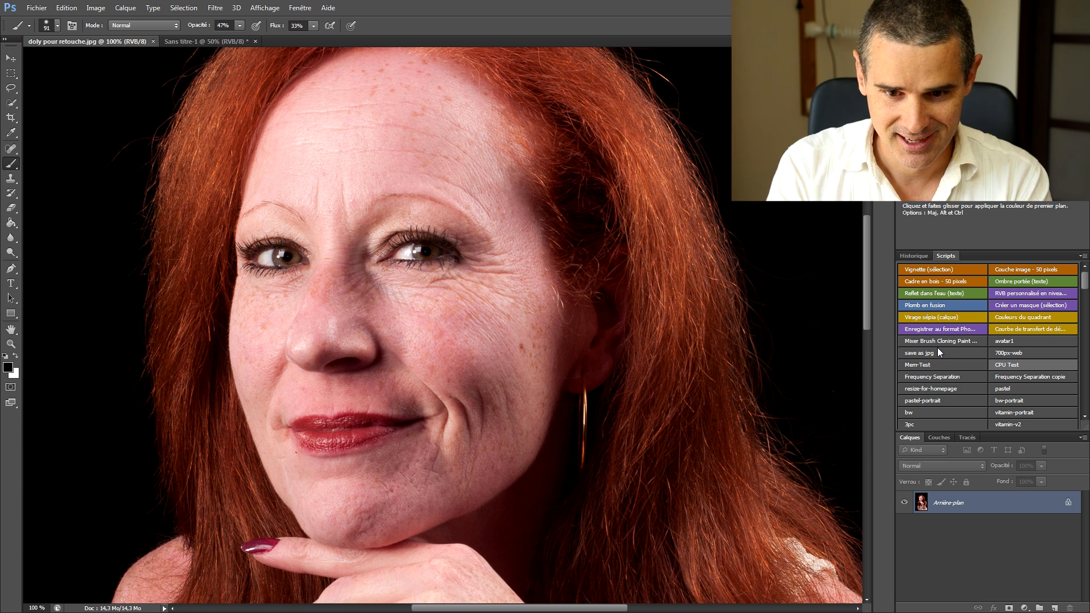
scroll(937, 347, down, 5)
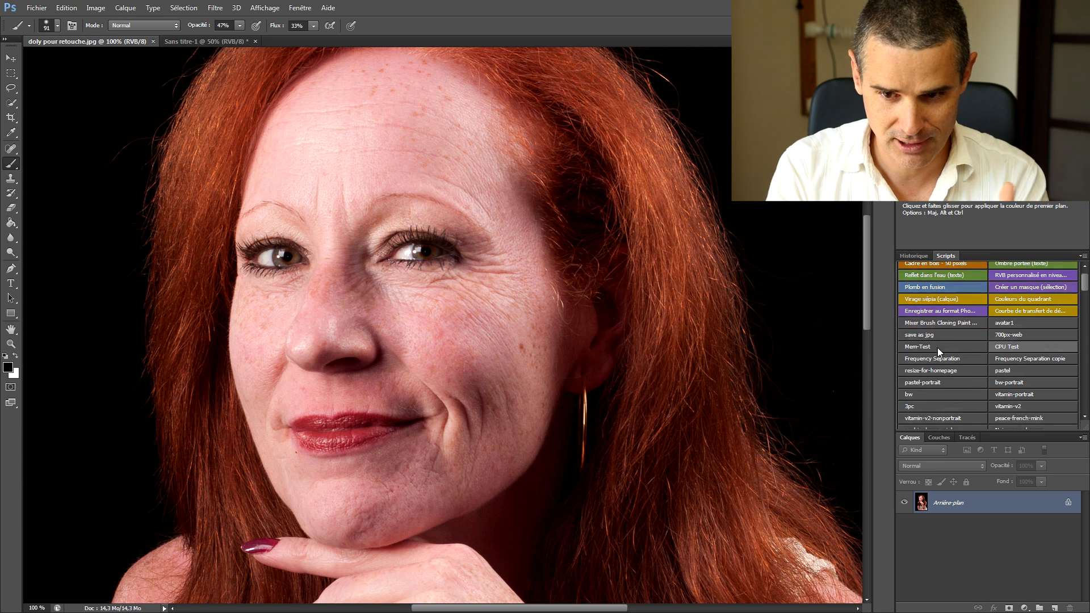
scroll(936, 345, down, 14)
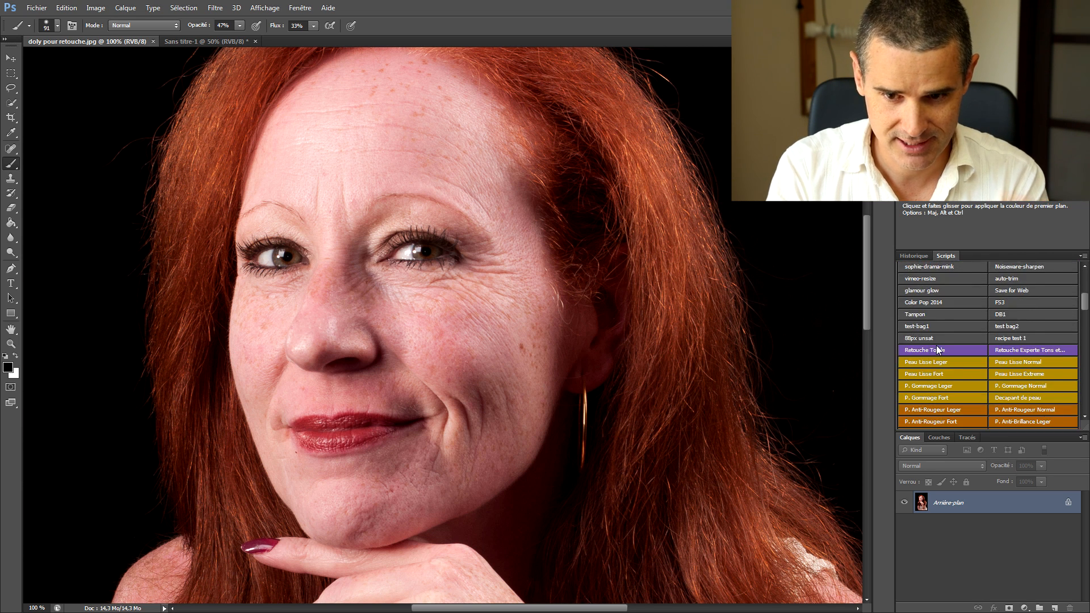
scroll(935, 345, down, 4)
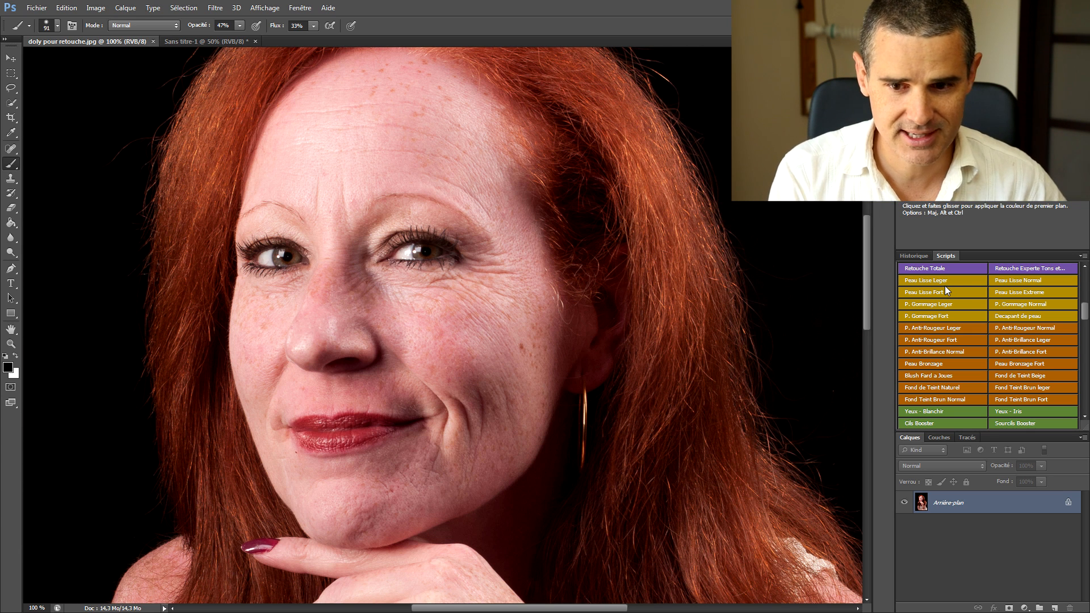
click(1012, 280)
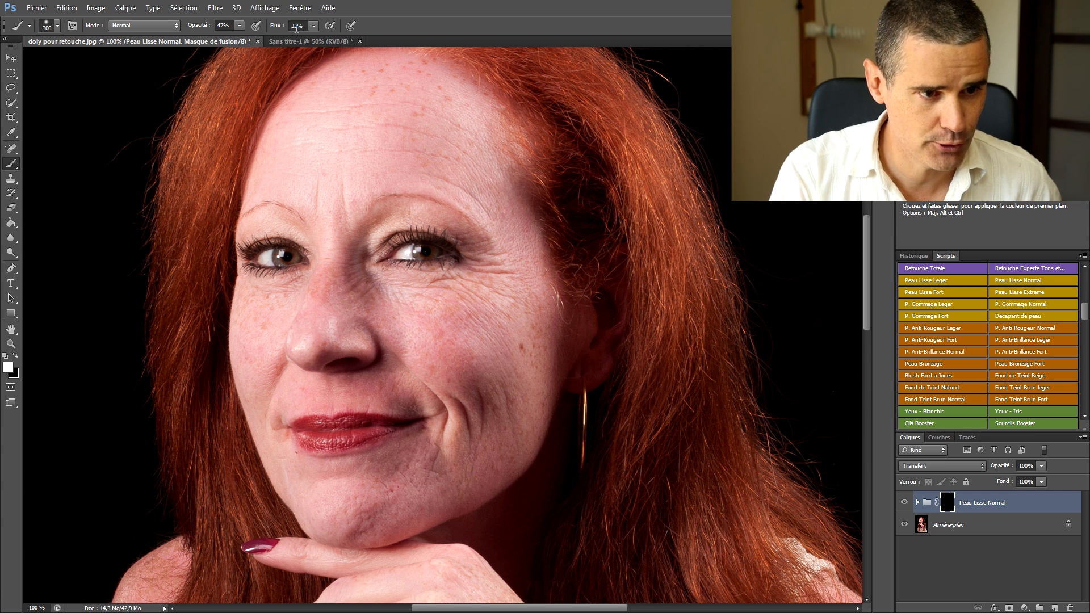
Step: Set the brush to 100% opacity and 100% flow
click(239, 26)
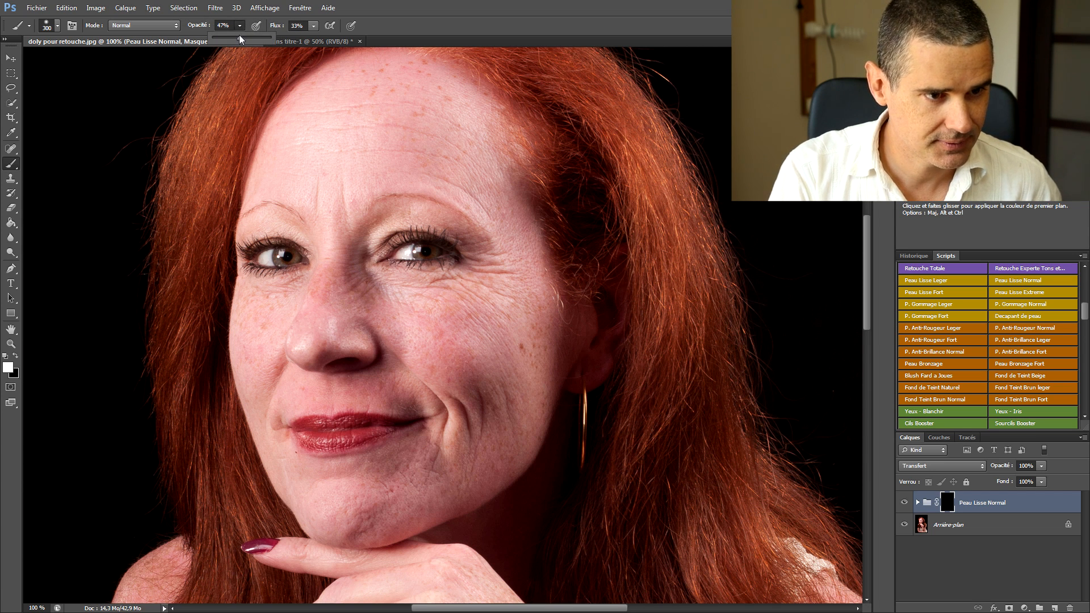
click(312, 26)
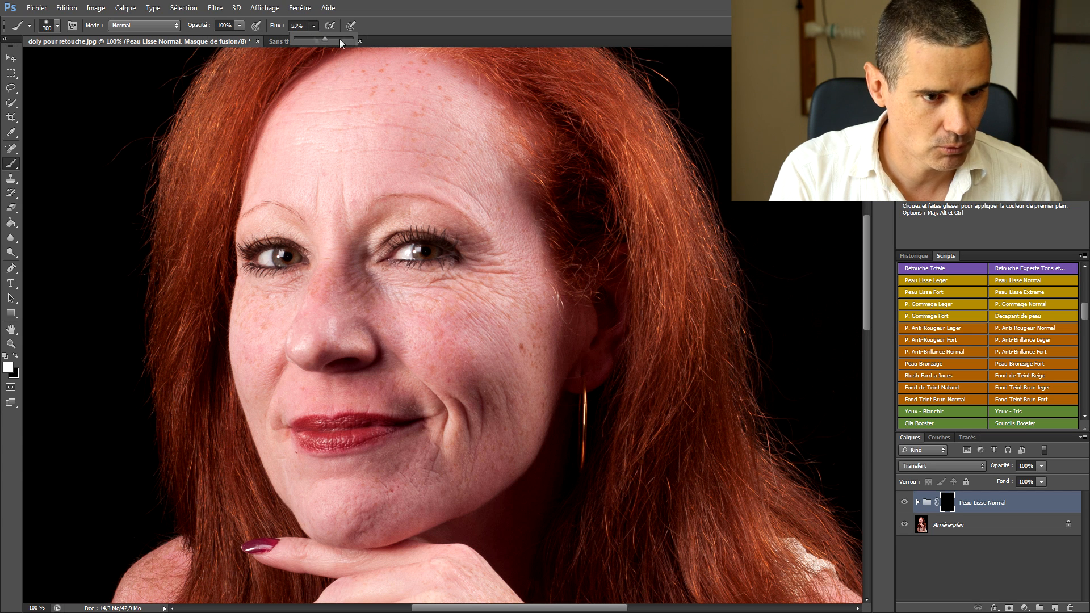
drag(341, 43, 367, 44)
click(390, 28)
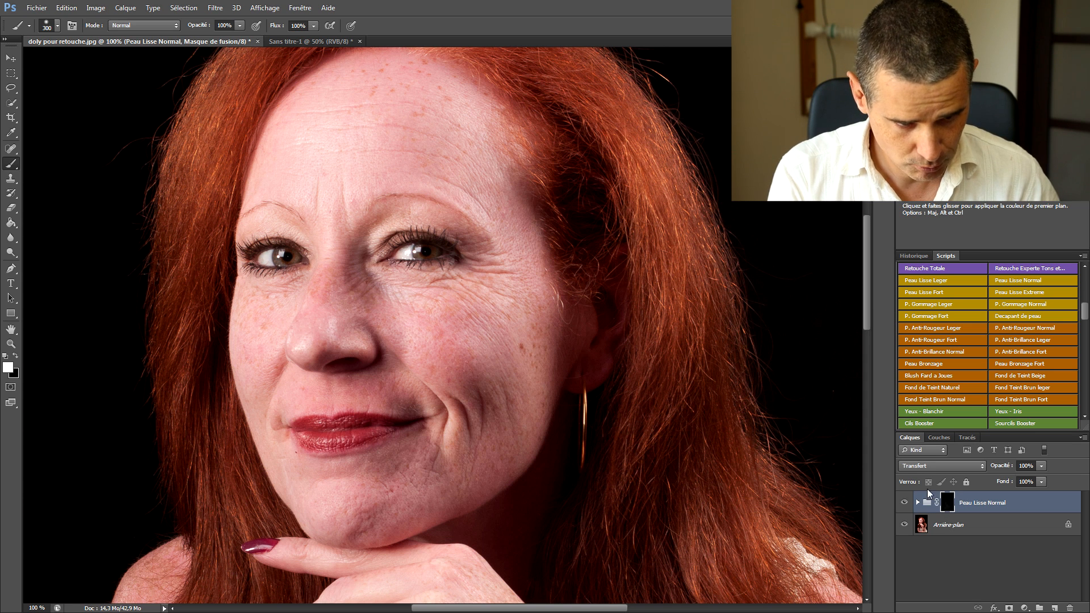
Step: Paint white on the Peau Lisse Normal mask over the cheeks with a soft brush to smooth the skin there
mouse_move(482, 347)
mouse_down()
mouse_move(427, 346)
mouse_move(454, 349)
mouse_up()
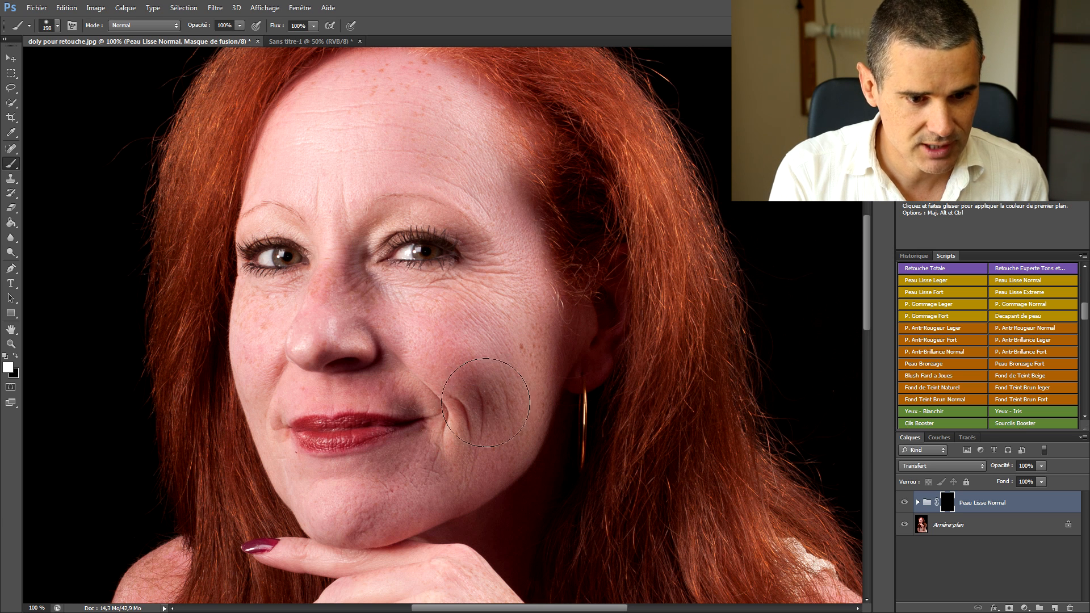
mouse_move(521, 335)
mouse_down()
mouse_move(460, 331)
mouse_move(441, 355)
mouse_move(426, 355)
mouse_move(458, 358)
mouse_up()
mouse_move(252, 304)
mouse_down()
mouse_move(254, 358)
mouse_move(277, 299)
mouse_up()
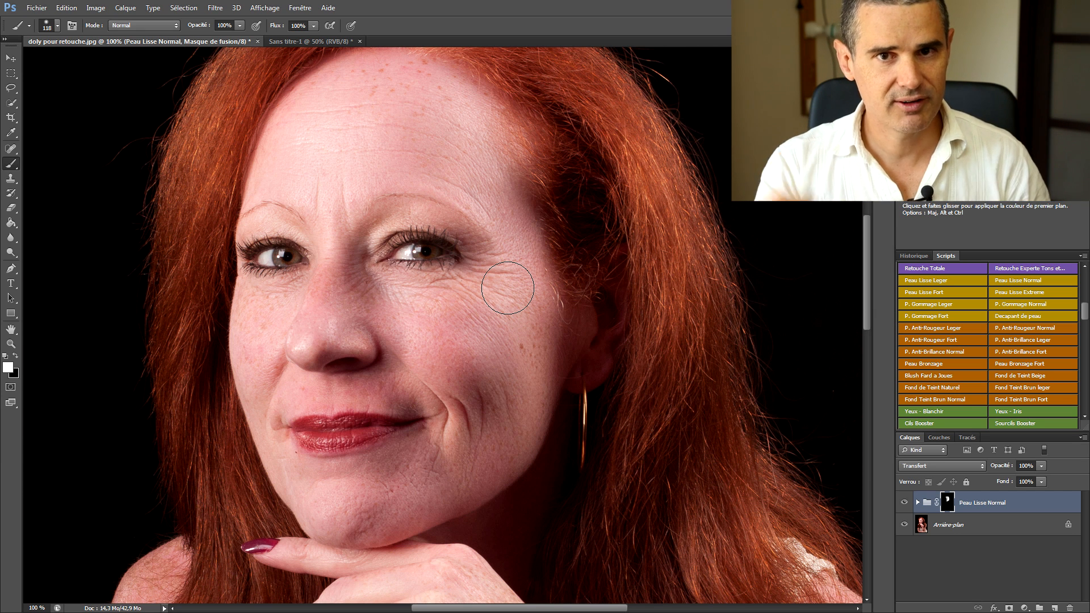
Step: In the Sans titre-1 document, paint a horizontal black stroke at 100% opacity and a second one below it at 53%
click(335, 41)
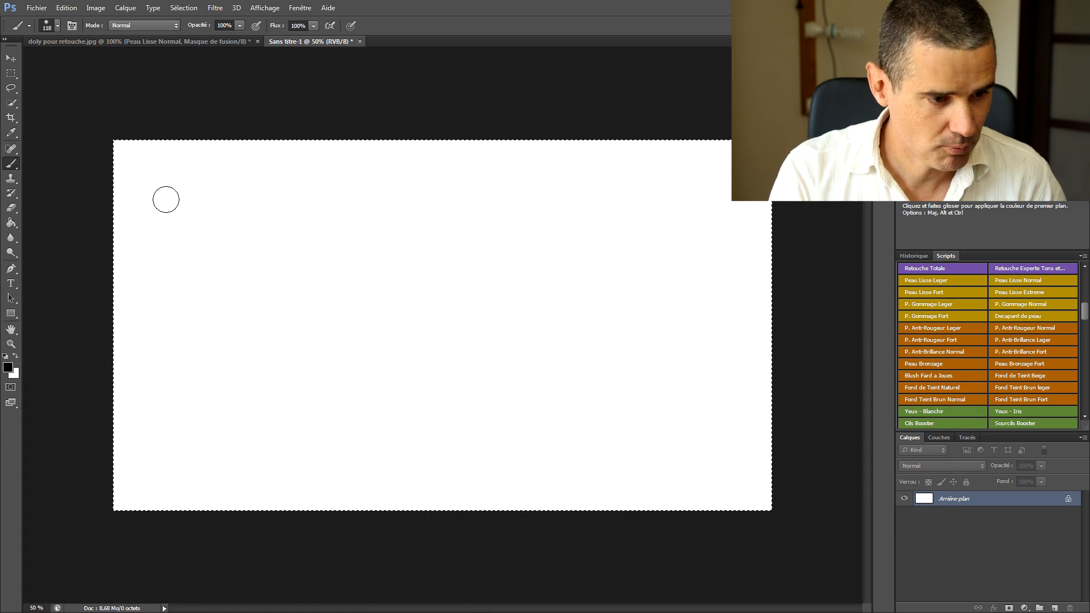
mouse_move(165, 202)
mouse_down()
mouse_move(212, 185)
mouse_move(365, 188)
mouse_up()
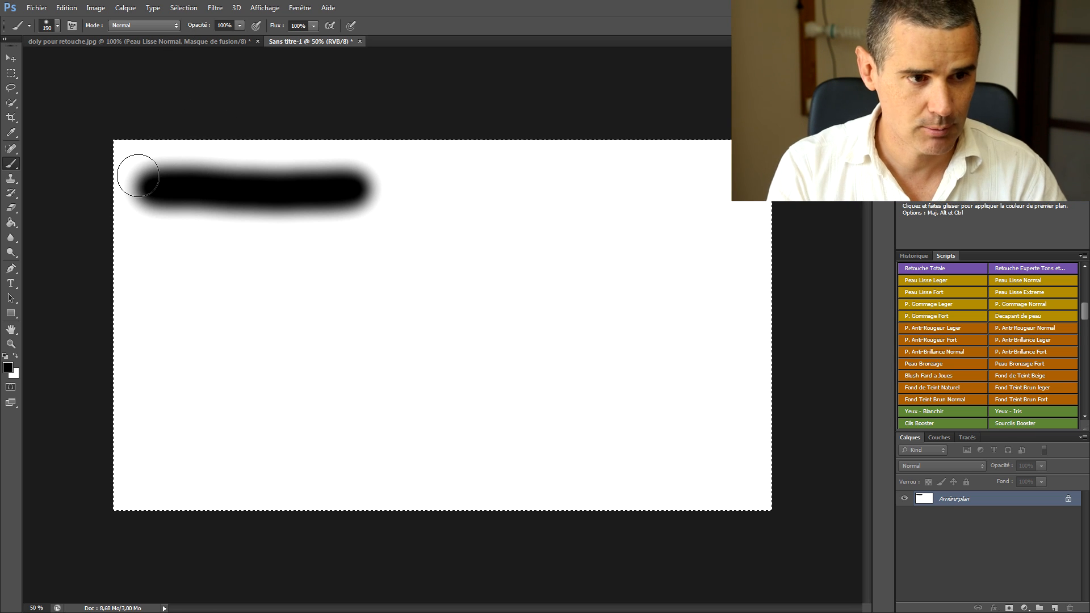
click(240, 25)
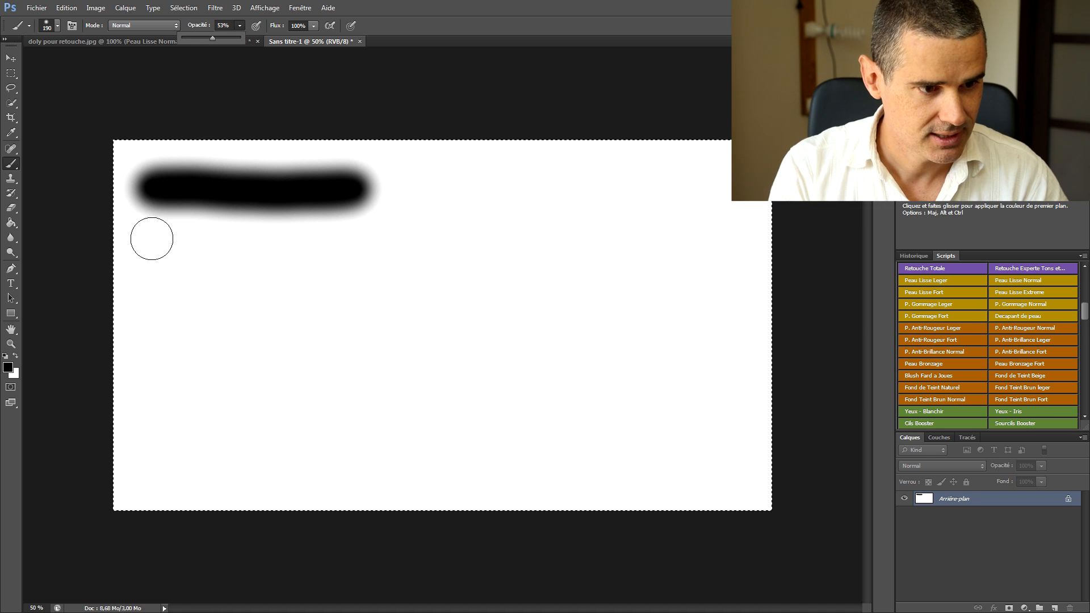
click(165, 255)
drag(190, 254, 355, 255)
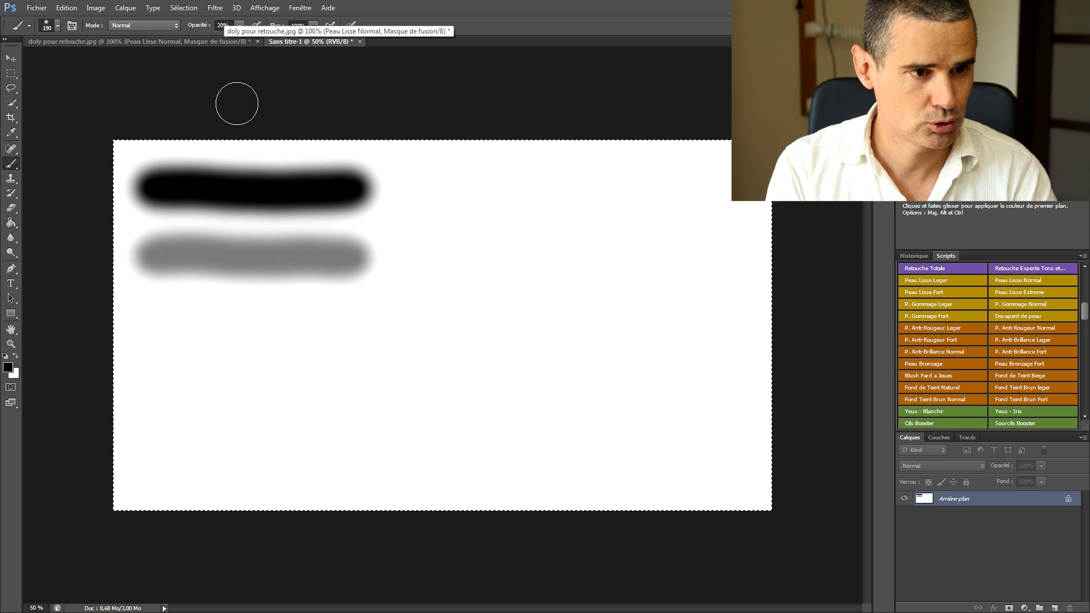
Step: Paint two more horizontal strokes below the others, one at 20% opacity and one at 10% opacity
key(2)
drag(166, 309, 329, 305)
key(1)
drag(168, 360, 321, 368)
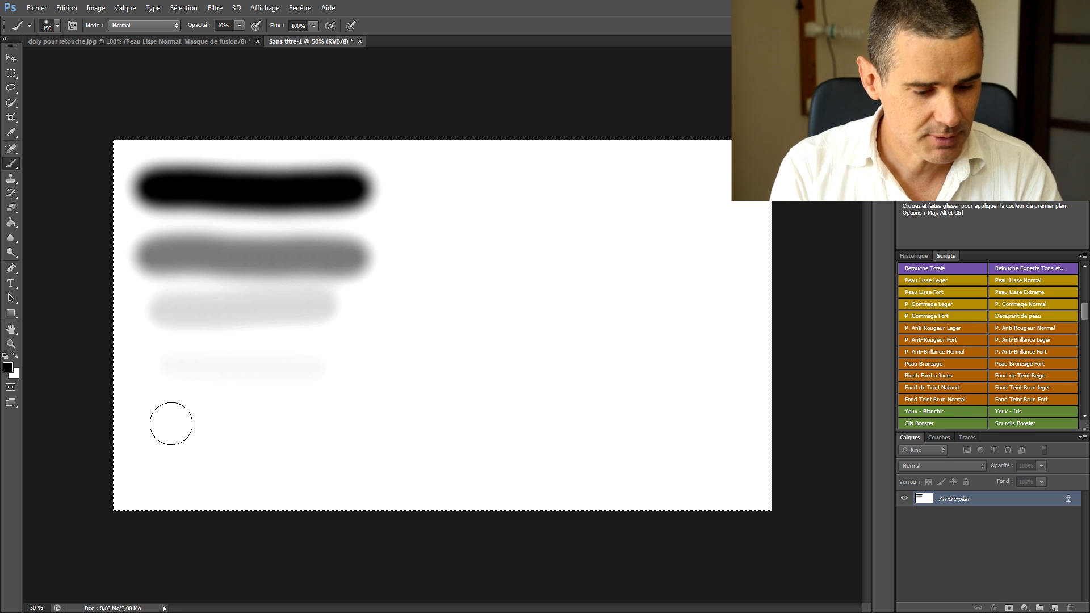
Step: Paint two vertical strokes at 30% opacity across the horizontal ones, and build up the second horizontal stroke with overlapping passes
drag(219, 399, 225, 220)
drag(276, 398, 287, 213)
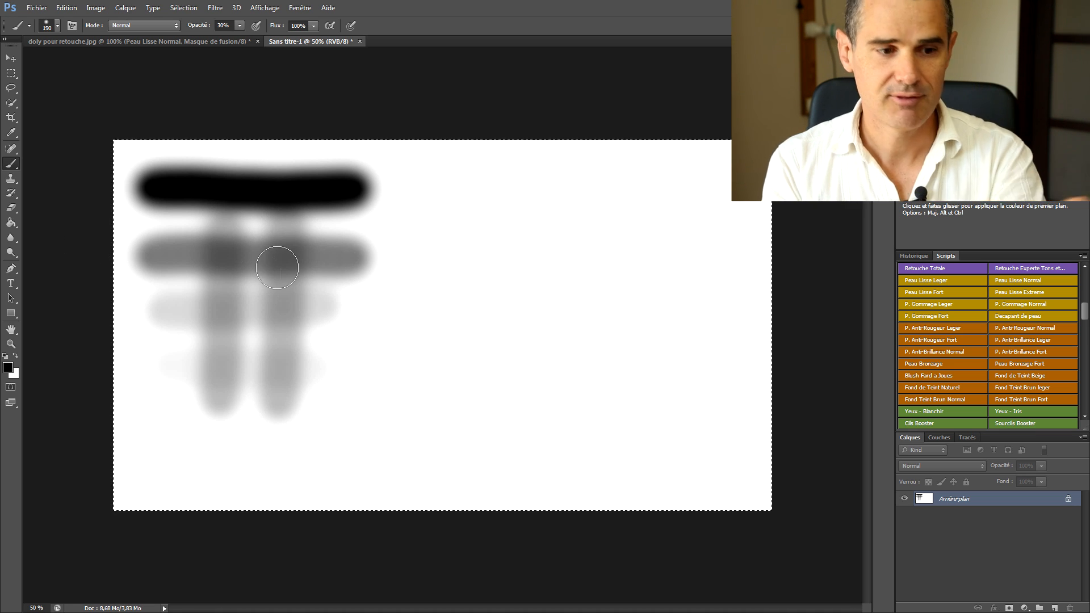
mouse_move(307, 255)
mouse_down()
mouse_move(232, 253)
mouse_move(346, 258)
mouse_move(202, 248)
mouse_move(308, 255)
mouse_move(216, 253)
mouse_move(258, 253)
mouse_move(228, 252)
mouse_up()
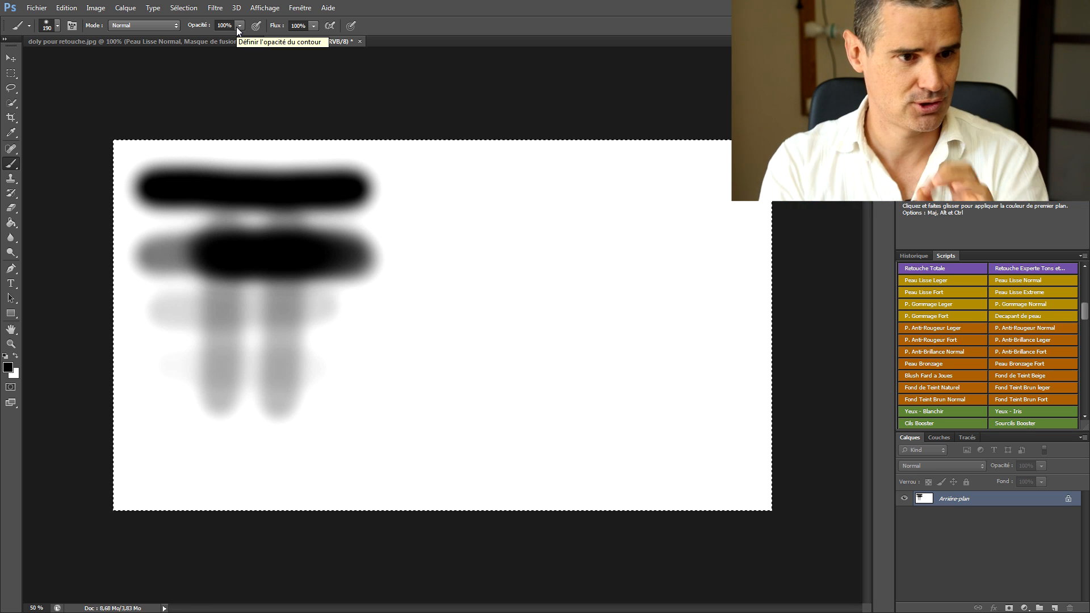
Step: Set the brush flow to 50% and paint back and forth beside the first black stroke until it builds up to solid black
click(312, 27)
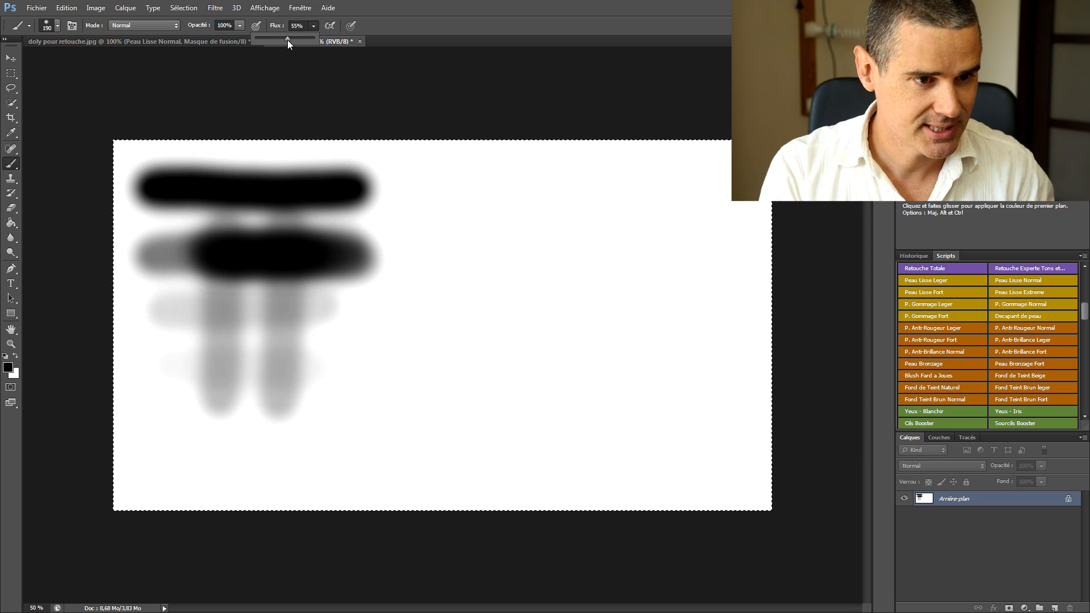
drag(285, 39, 285, 39)
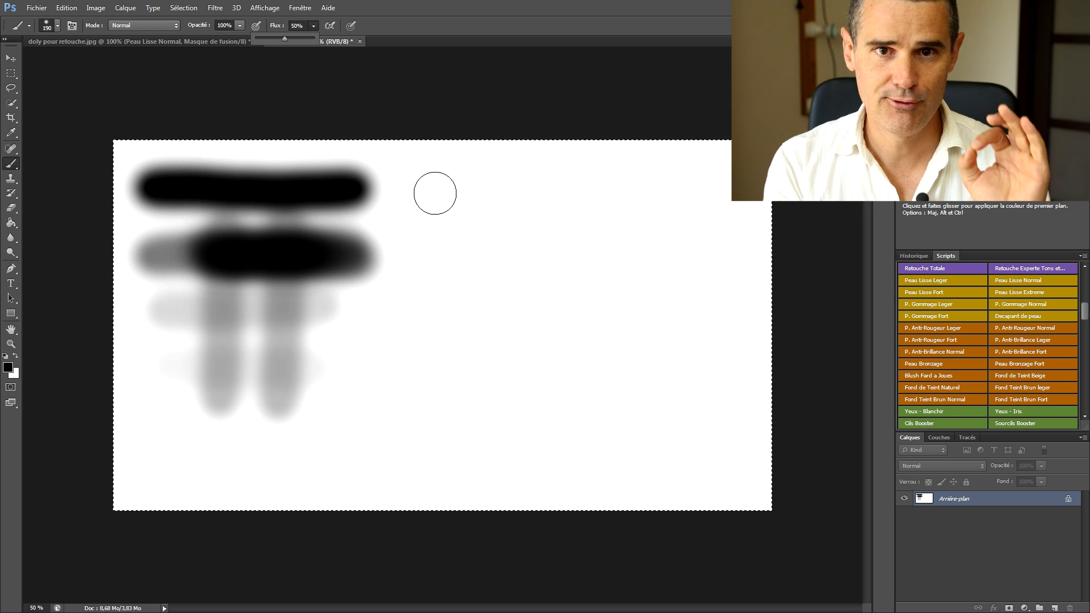
drag(421, 187, 717, 189)
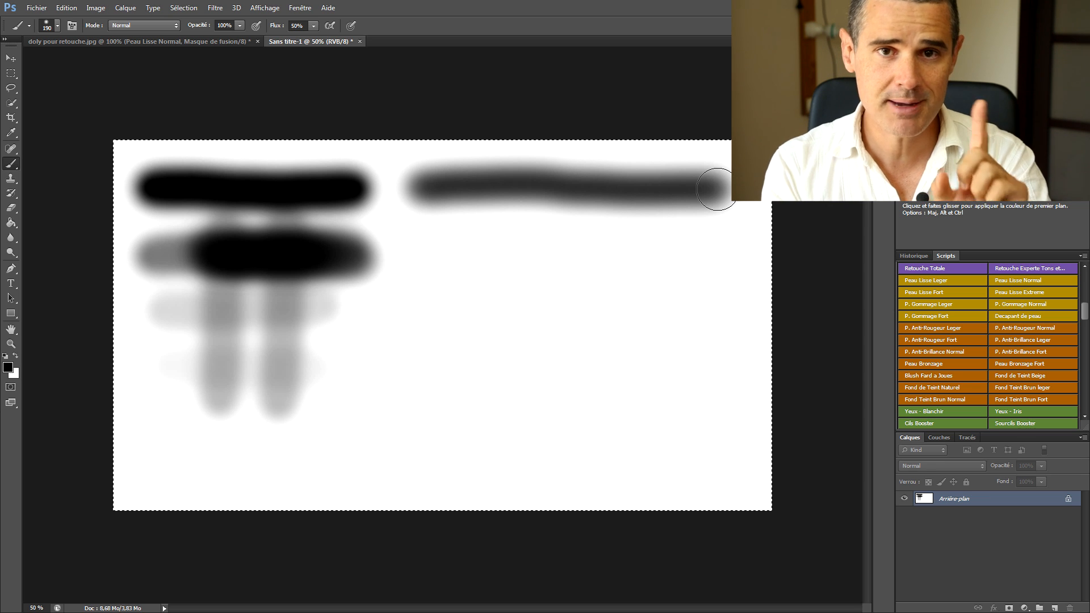
mouse_move(717, 189)
mouse_down()
mouse_move(443, 188)
mouse_move(710, 189)
mouse_move(457, 186)
mouse_move(651, 183)
mouse_move(485, 196)
mouse_move(656, 192)
mouse_move(467, 186)
mouse_move(632, 187)
mouse_up()
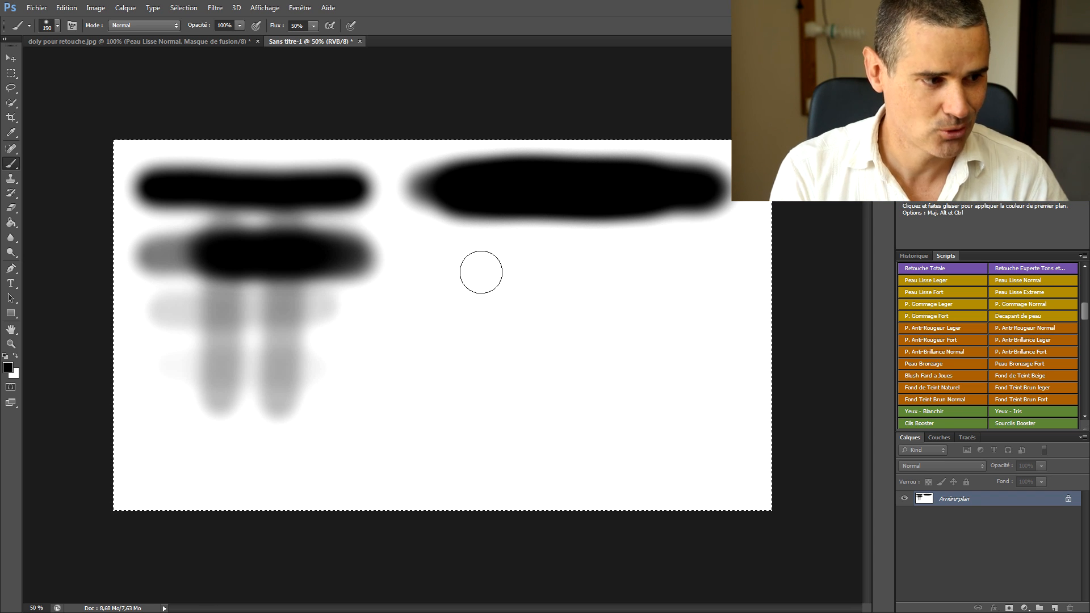
Step: Reselect the whole canvas, set the brush flow to 20% and paint repeated passes below the 50% flow stroke
key(ctrl+d)
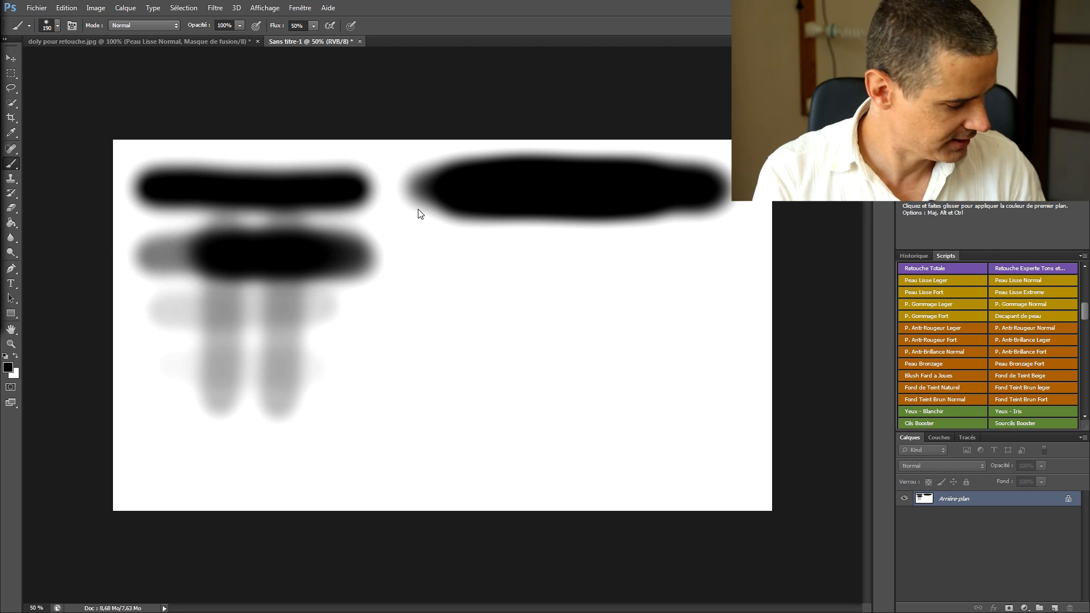
key(shift+2)
key(ctrl+a)
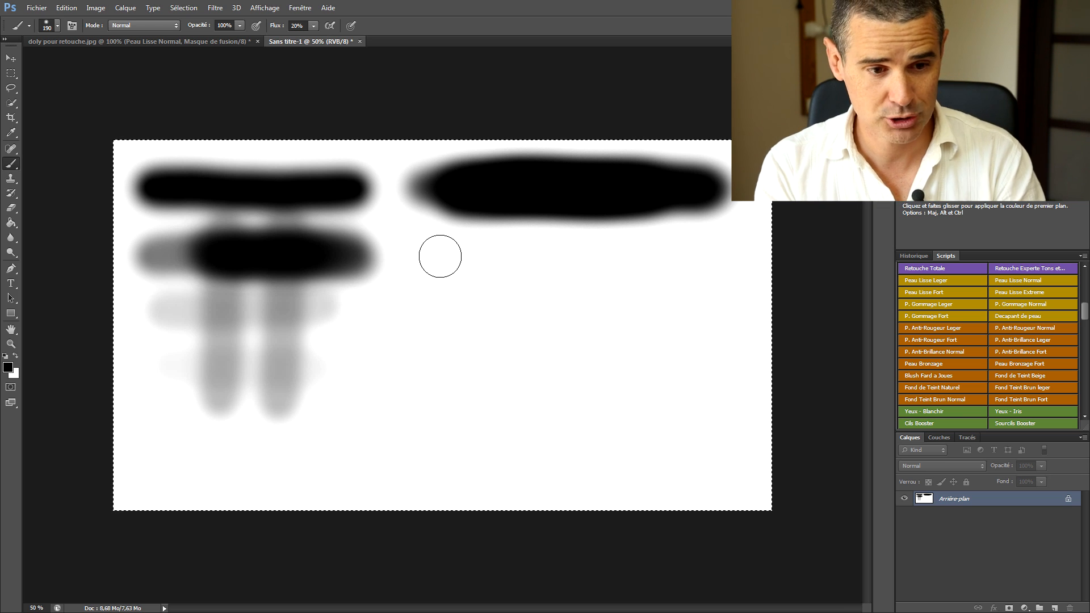
key(shift+3)
key(shift+4)
key(shift+2)
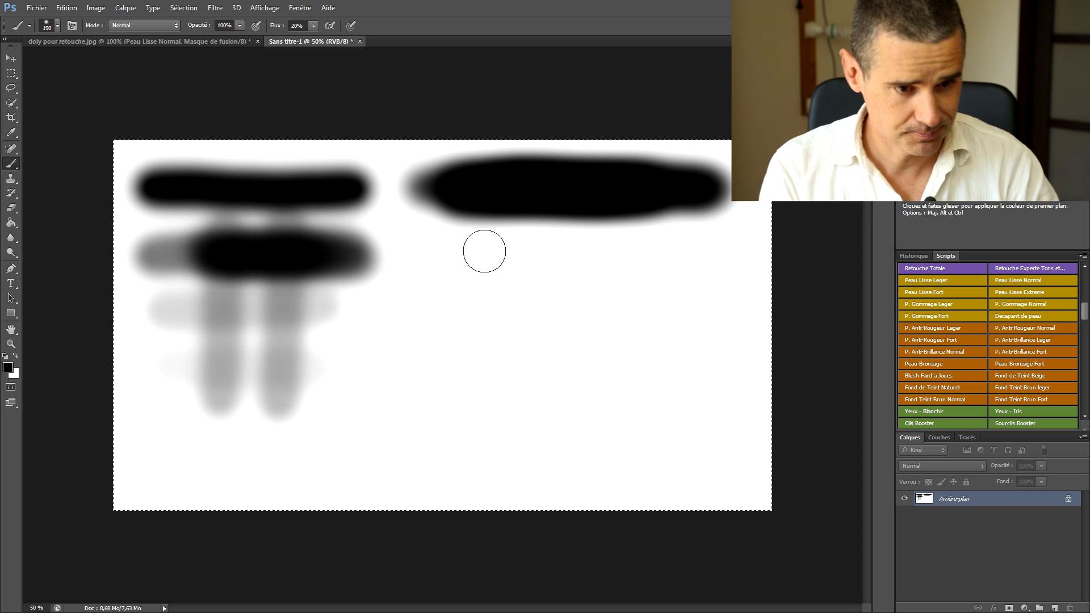
mouse_move(446, 253)
mouse_down()
mouse_move(712, 257)
mouse_move(436, 252)
mouse_move(693, 252)
mouse_move(410, 264)
mouse_move(603, 254)
mouse_move(725, 268)
mouse_move(653, 277)
mouse_move(520, 267)
mouse_up()
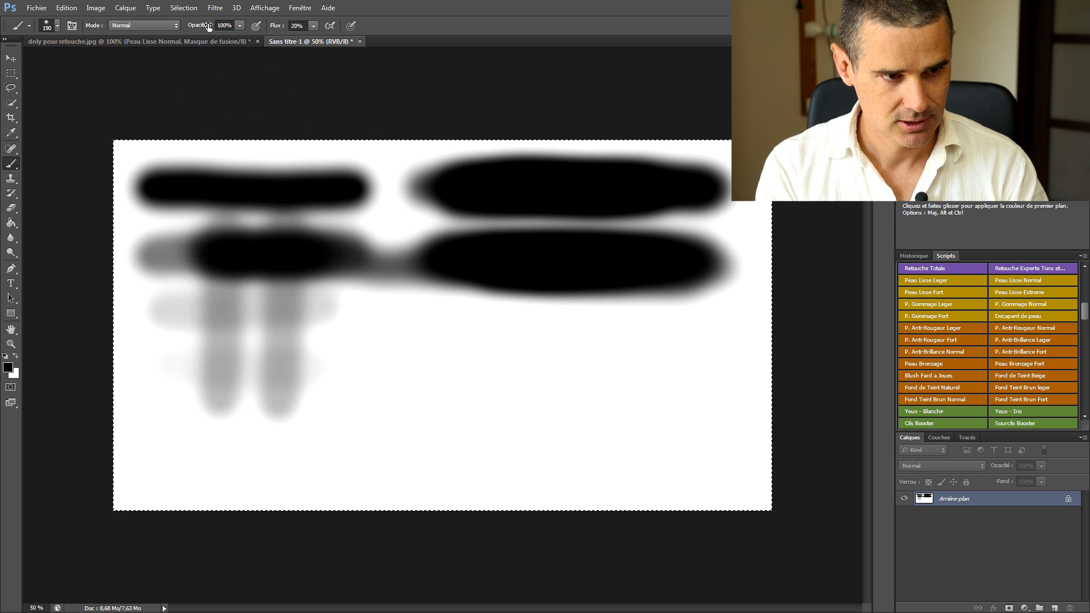
Step: Set the brush flow to 33% and return to the doly pour retouche.jpg document
click(313, 26)
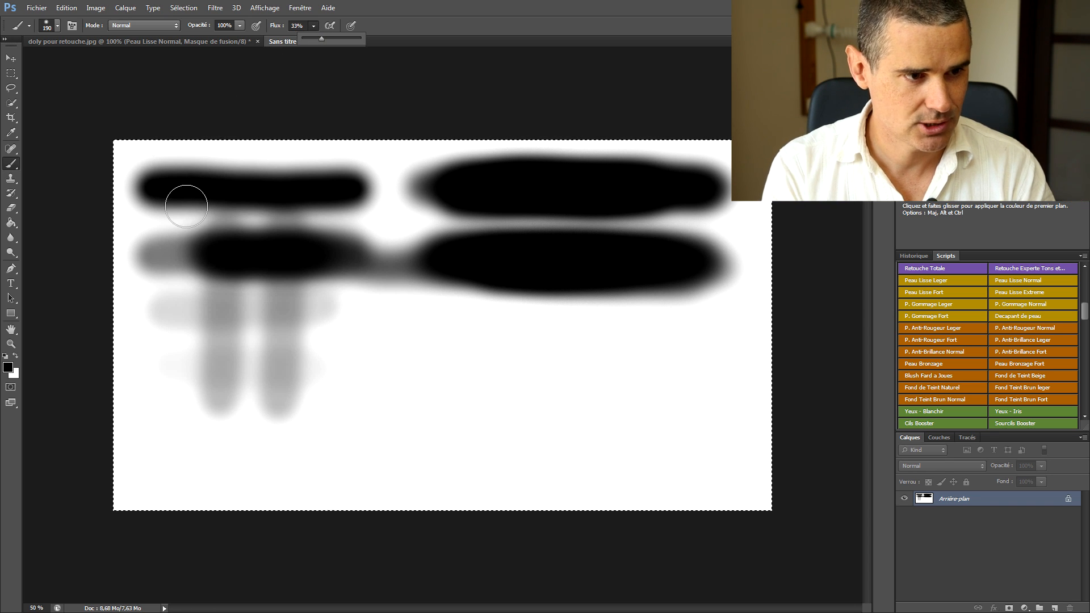
click(117, 42)
click(117, 41)
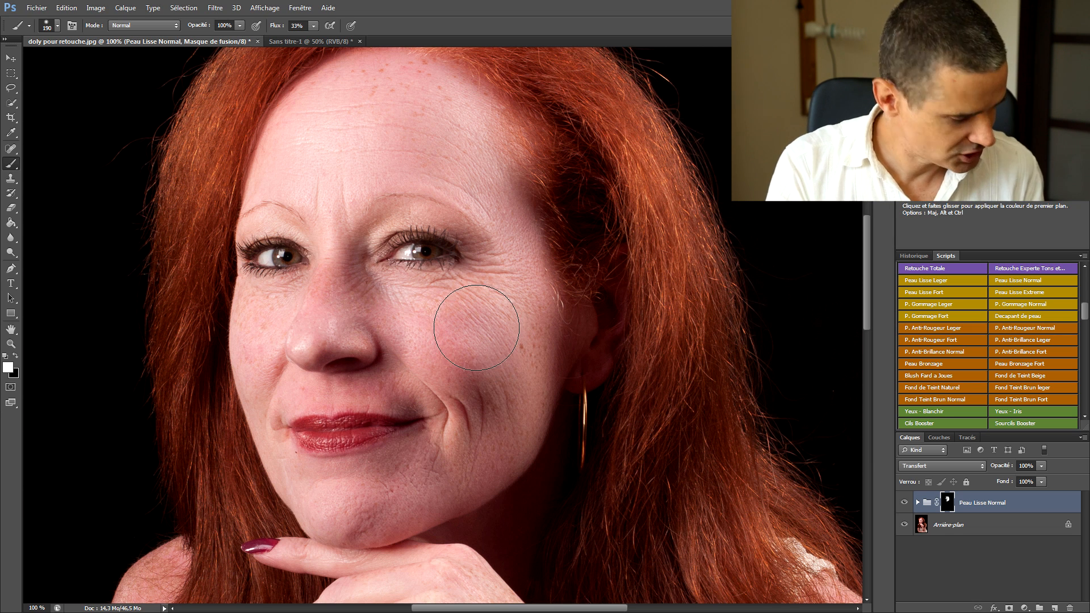
Step: Resize the brush to 92 px and paint the Peau Lisse Normal mask over the cheek, from above the lips to beside the eye
alt+right_click(438, 328)
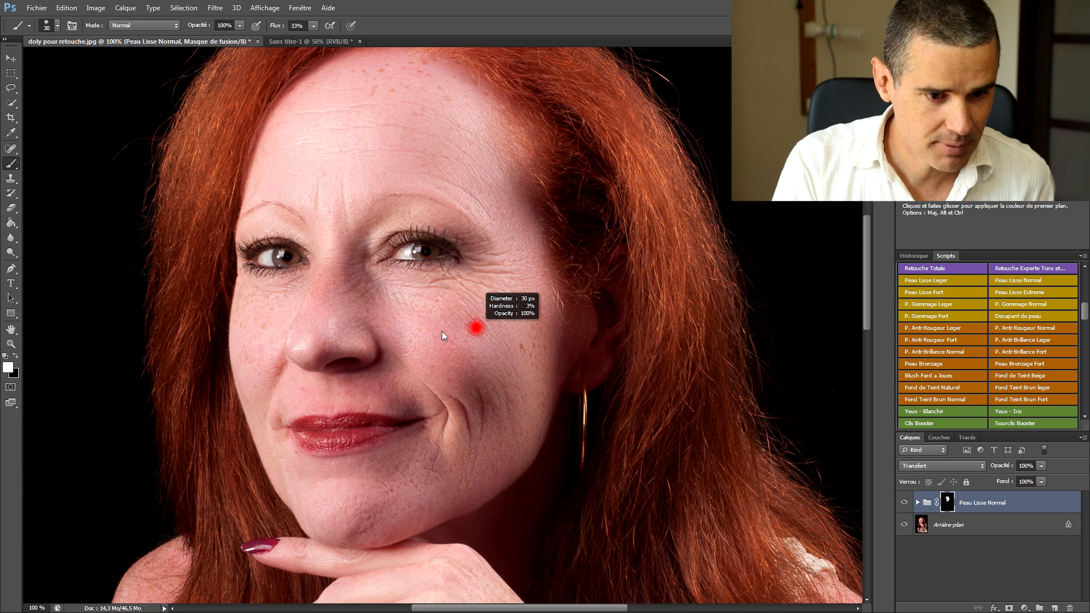
drag(448, 330, 413, 341)
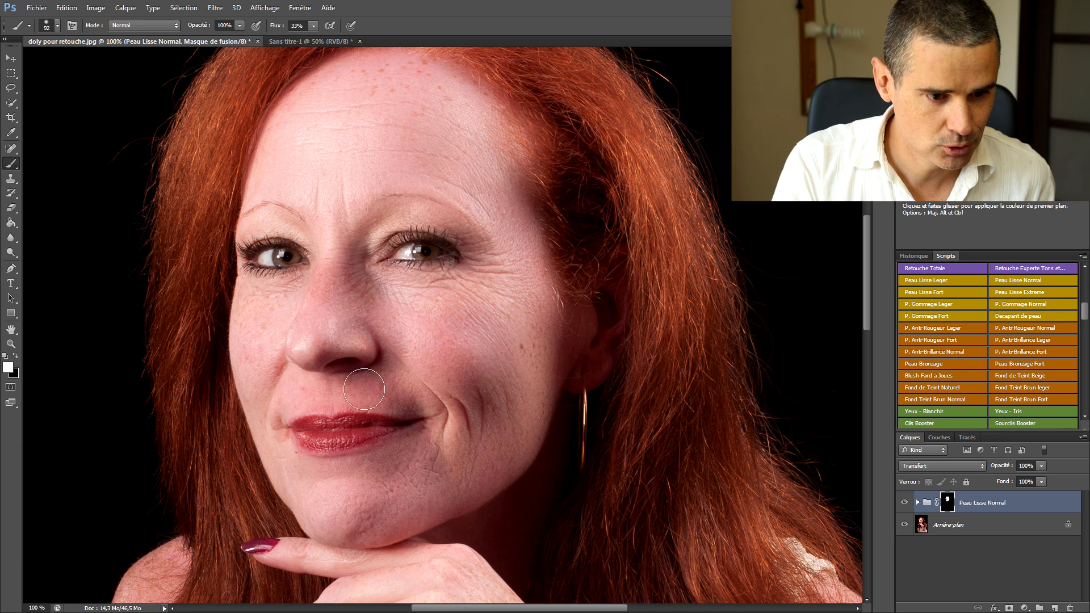
mouse_move(393, 400)
mouse_down()
mouse_move(302, 392)
mouse_move(437, 387)
mouse_move(366, 380)
mouse_move(384, 346)
mouse_move(342, 327)
mouse_move(257, 381)
mouse_move(261, 413)
mouse_move(313, 496)
mouse_move(411, 486)
mouse_move(462, 443)
mouse_move(361, 470)
mouse_move(522, 432)
mouse_move(526, 393)
mouse_move(493, 272)
mouse_up()
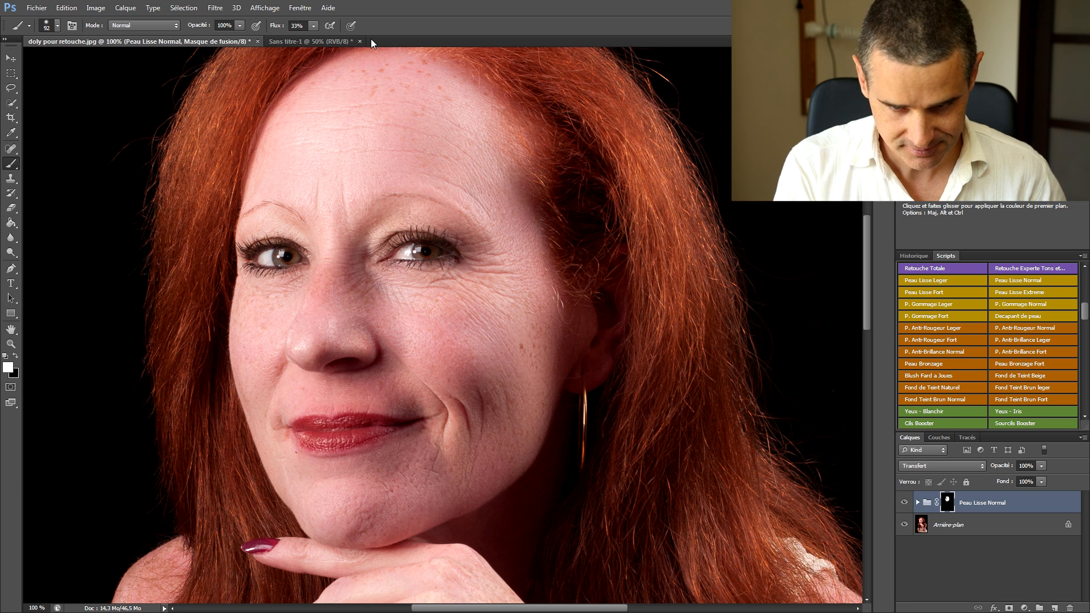
Step: Compare the portrait before and after smoothing by toggling the visibility of the Peau Lisse Normal group
click(904, 503)
click(904, 503)
click(904, 503)
click(904, 503)
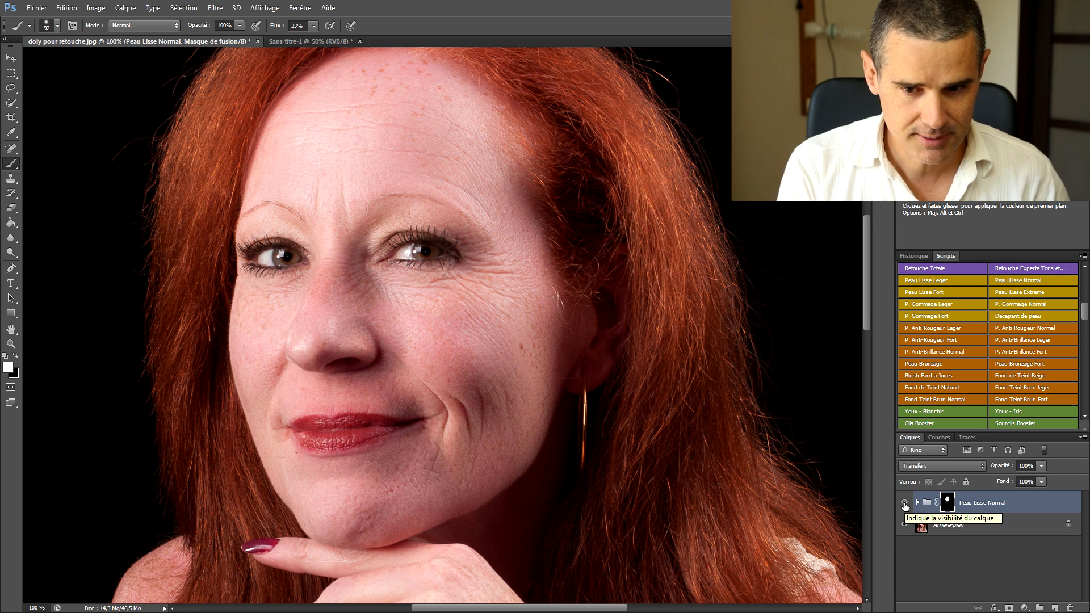
Step: Run the Peau Lisse Fort script on the portrait and set the brush flow to 20%
click(933, 292)
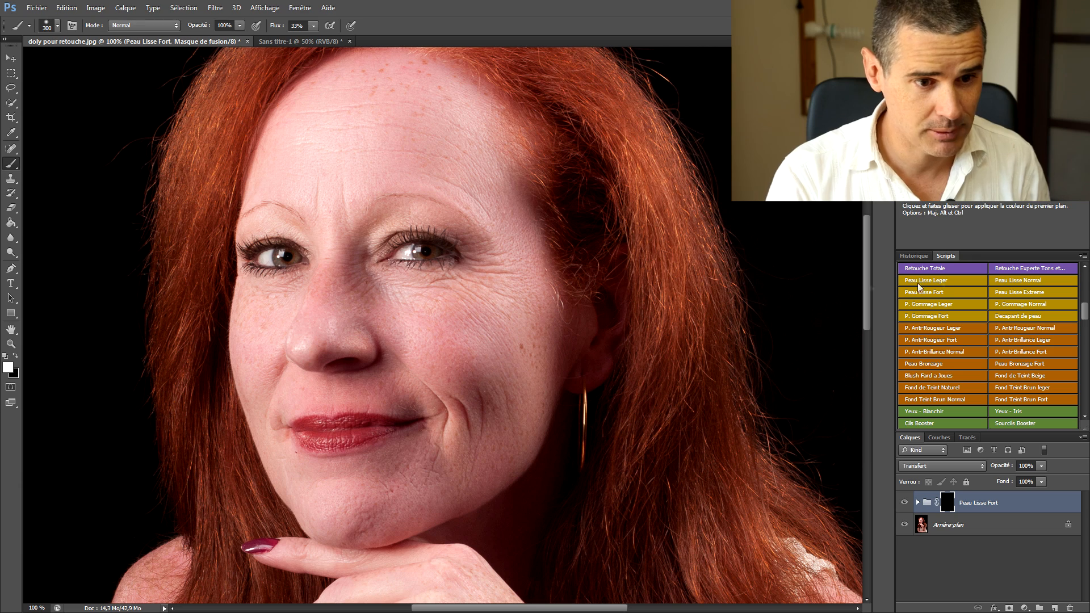
key(space)
drag(397, 203, 396, 273)
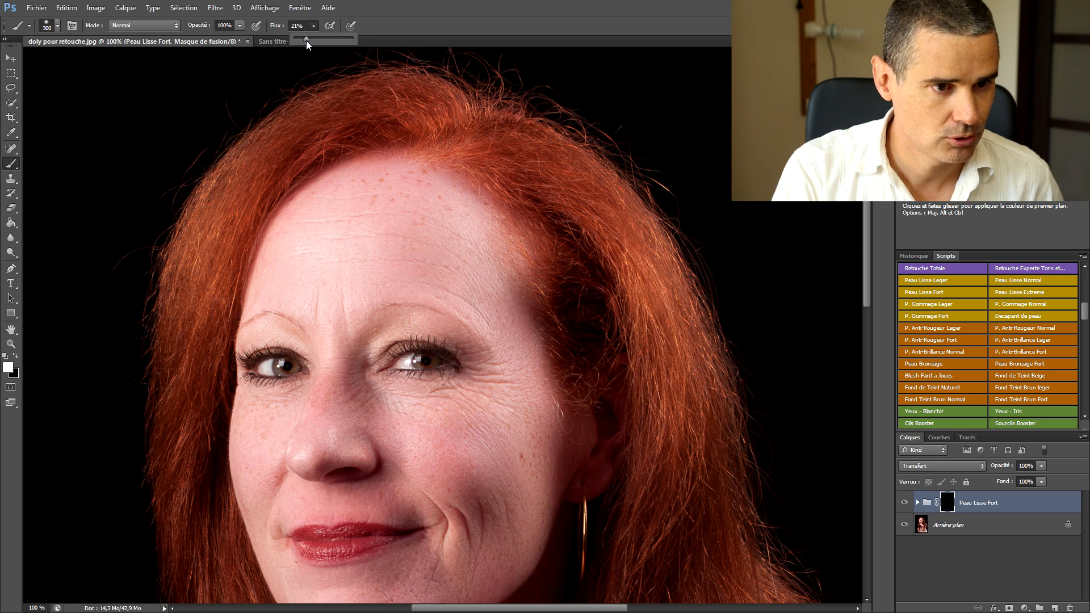
drag(305, 39, 303, 40)
Step: Paint white on the Peau Lisse Fort mask over the forehead and down the side of the face
drag(432, 233, 370, 234)
mouse_move(299, 234)
mouse_down()
mouse_move(459, 238)
mouse_move(362, 254)
mouse_move(285, 216)
mouse_move(341, 217)
mouse_move(355, 243)
mouse_move(340, 259)
mouse_move(312, 259)
mouse_move(438, 259)
mouse_move(475, 314)
mouse_move(505, 325)
mouse_move(461, 294)
mouse_move(490, 316)
mouse_move(492, 353)
mouse_move(452, 393)
mouse_move(480, 410)
mouse_move(452, 409)
mouse_move(517, 393)
mouse_move(511, 405)
mouse_move(513, 363)
mouse_move(495, 386)
mouse_move(419, 407)
mouse_move(451, 404)
mouse_move(385, 405)
mouse_move(475, 398)
mouse_move(474, 441)
mouse_move(507, 530)
mouse_move(491, 487)
mouse_move(516, 469)
mouse_move(513, 491)
mouse_move(401, 458)
mouse_move(401, 480)
mouse_move(410, 473)
mouse_move(330, 414)
mouse_move(366, 408)
mouse_move(350, 405)
mouse_move(364, 374)
mouse_move(354, 405)
mouse_move(336, 391)
mouse_move(350, 366)
mouse_move(361, 382)
mouse_move(264, 419)
mouse_move(321, 406)
mouse_move(246, 418)
mouse_up()
key(space)
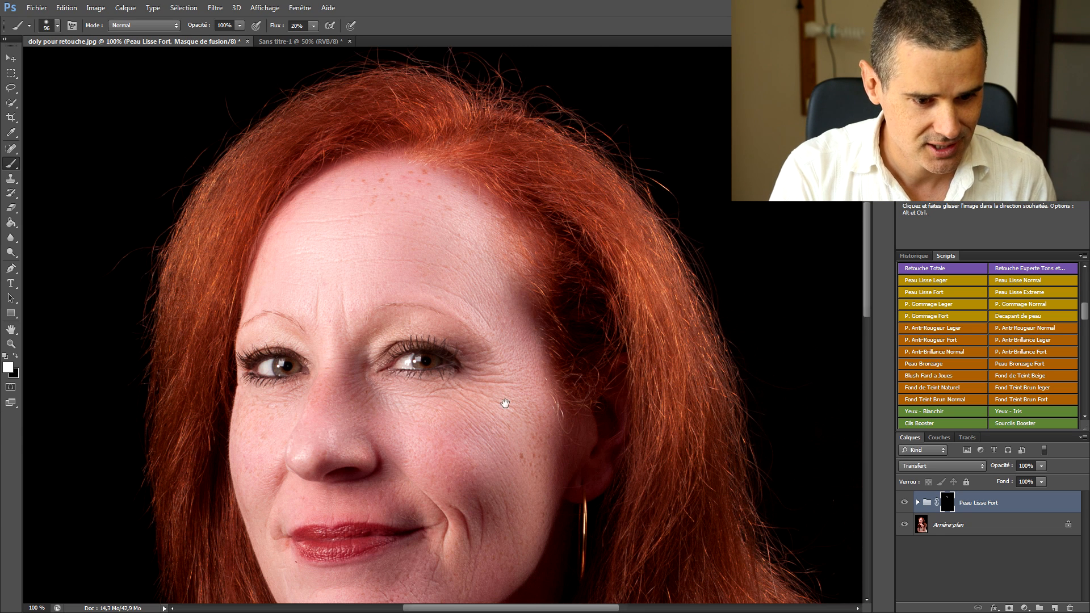
Step: Run the P. Gommage Normal script on the portrait and set the brush flow to 50%
drag(505, 403, 518, 377)
mouse_move(425, 491)
mouse_down()
mouse_move(424, 513)
mouse_move(486, 487)
mouse_move(406, 529)
mouse_move(423, 510)
mouse_move(402, 525)
mouse_move(428, 523)
mouse_move(418, 529)
mouse_move(474, 490)
mouse_move(539, 468)
mouse_move(393, 508)
mouse_move(355, 493)
mouse_move(394, 520)
mouse_move(487, 495)
mouse_up()
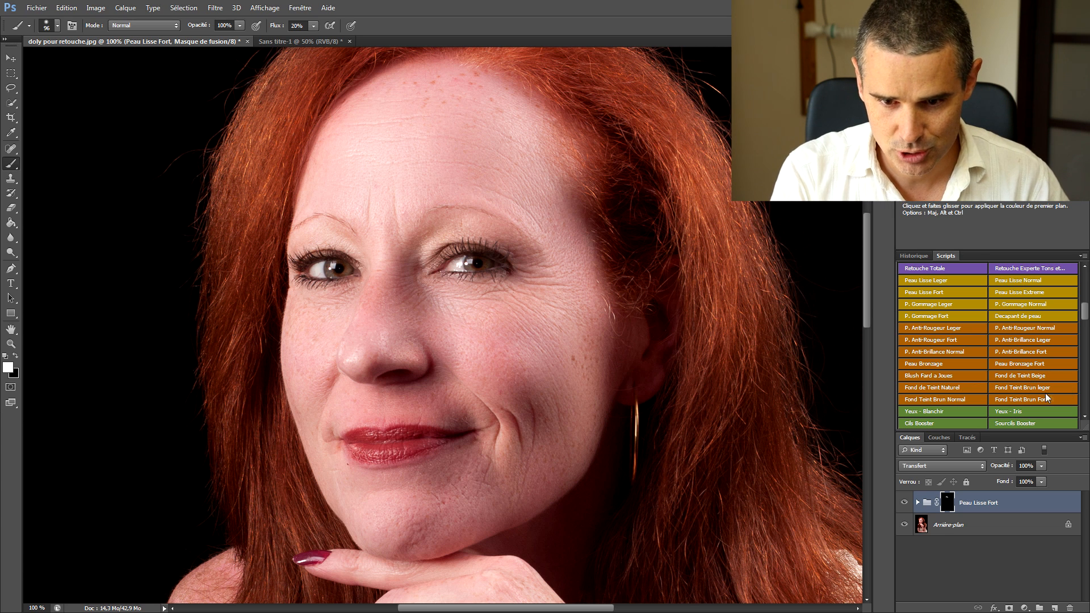
click(1016, 305)
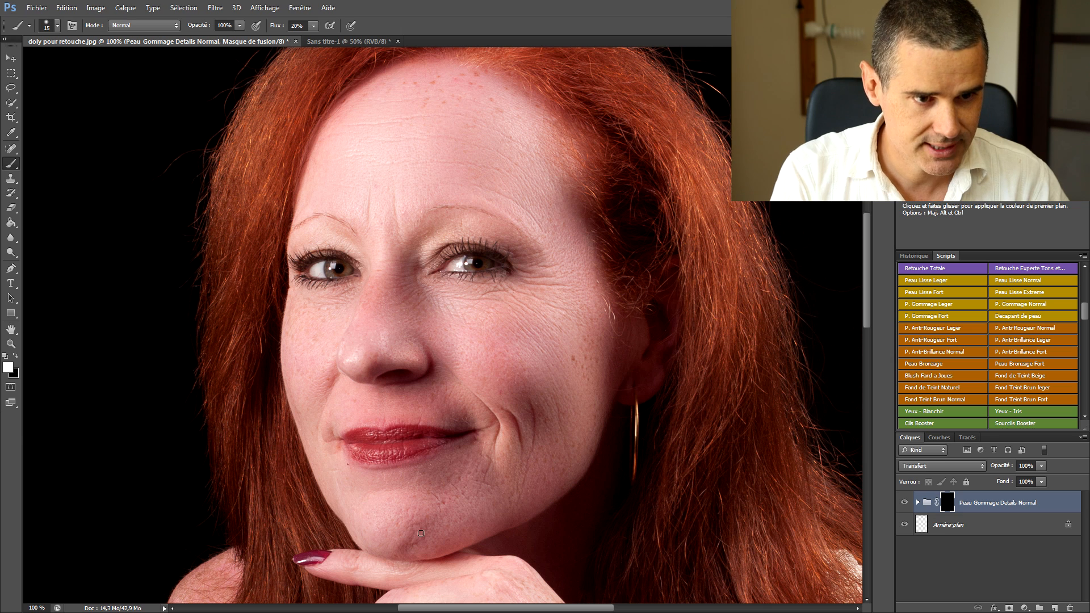
click(313, 25)
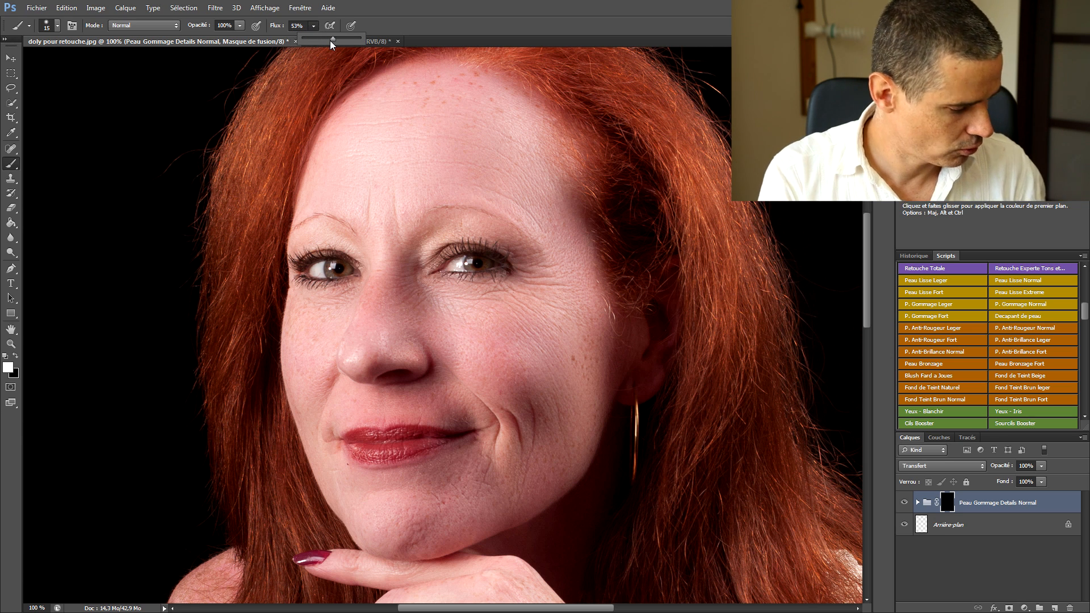
drag(331, 42, 329, 42)
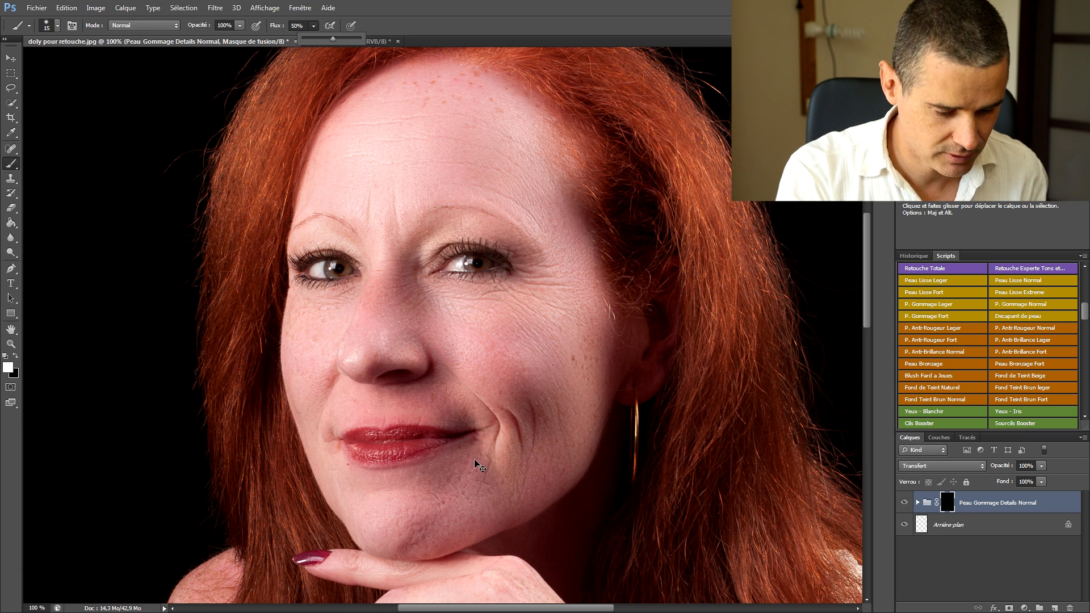
Step: Paint white on the Peau Gommage Details Normal mask over the chin and the skin below the corner of the mouth
key(ctrl+plus)
drag(562, 457, 521, 245)
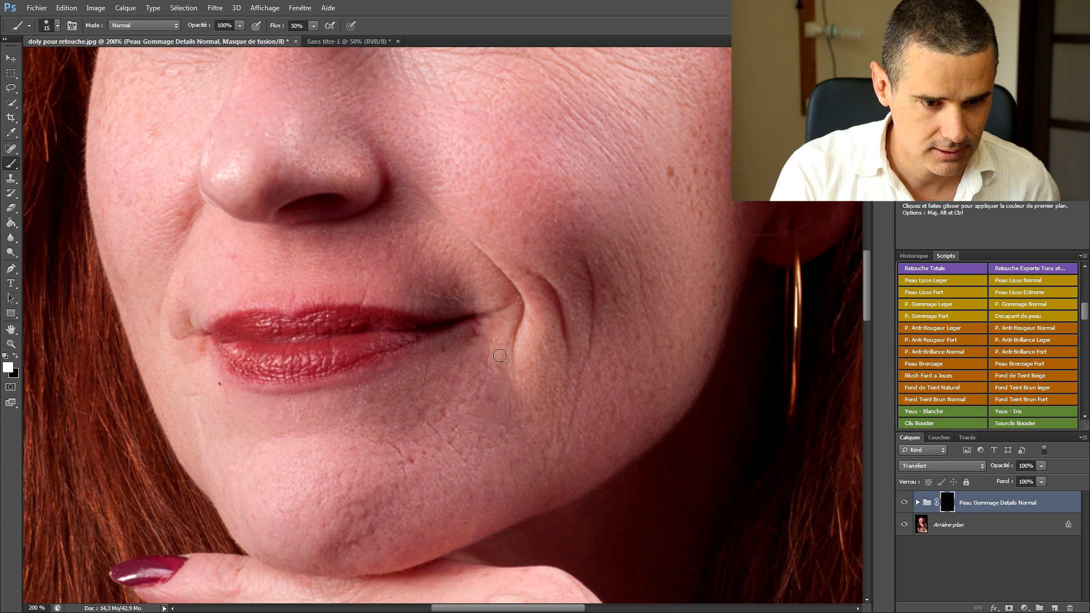
drag(492, 413, 483, 430)
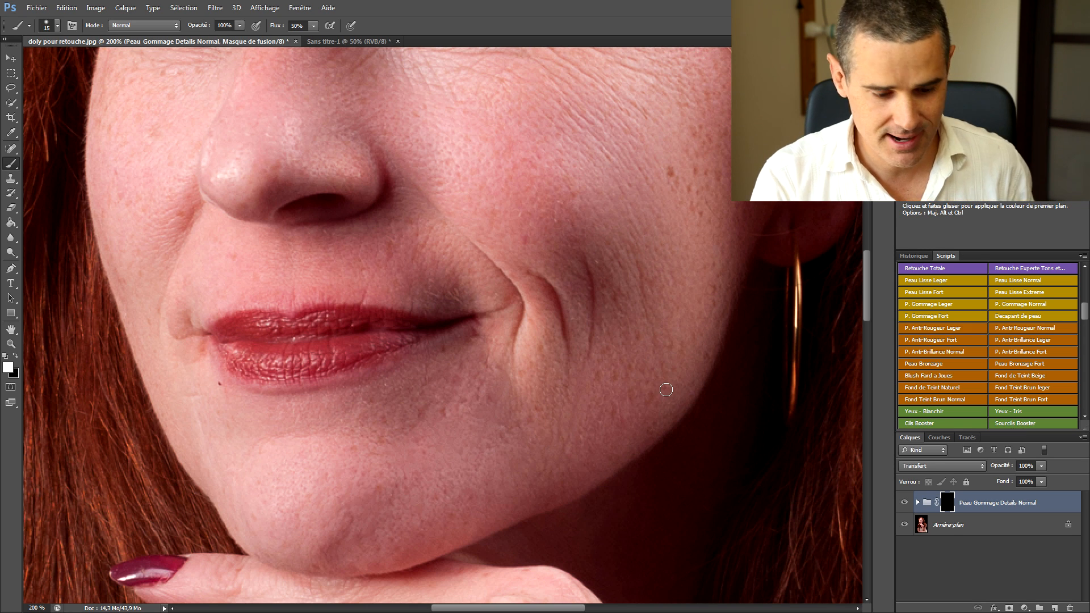
key(ctrl+0)
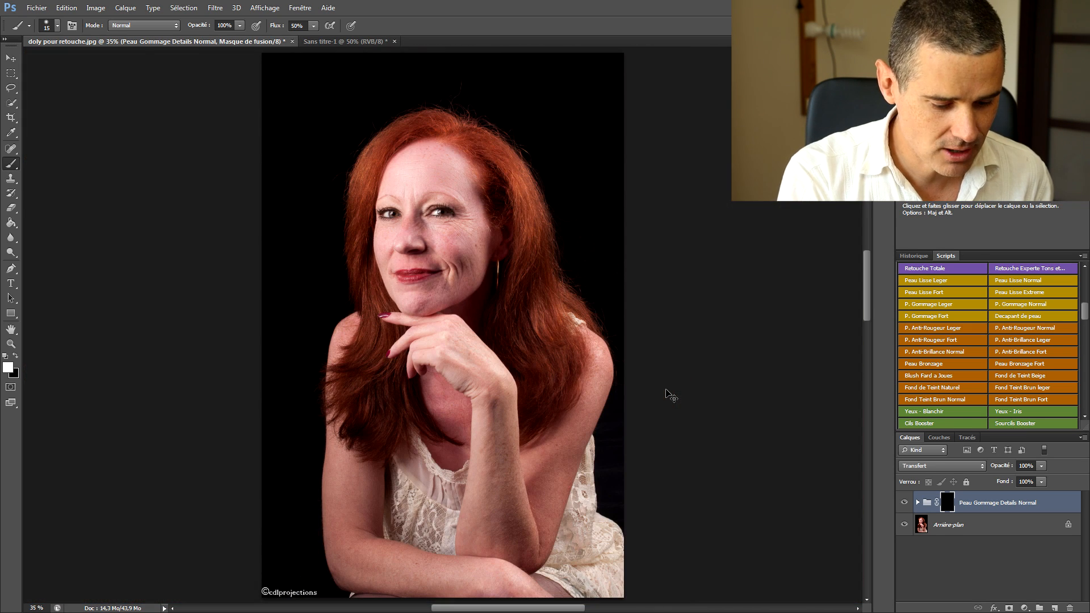
key(ctrl+1)
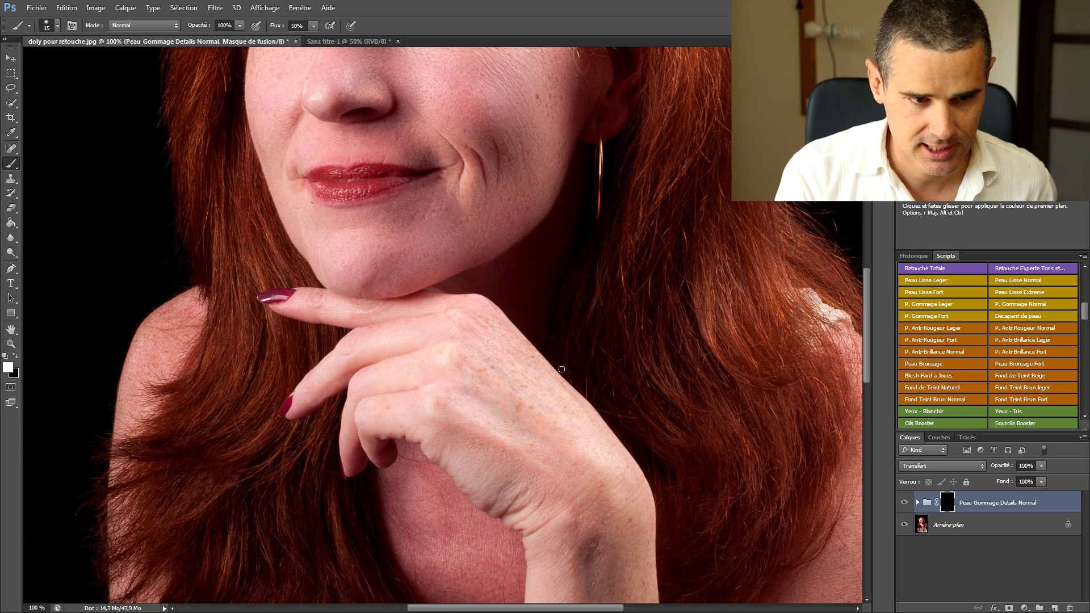
key(ctrl+plus)
drag(353, 139, 360, 518)
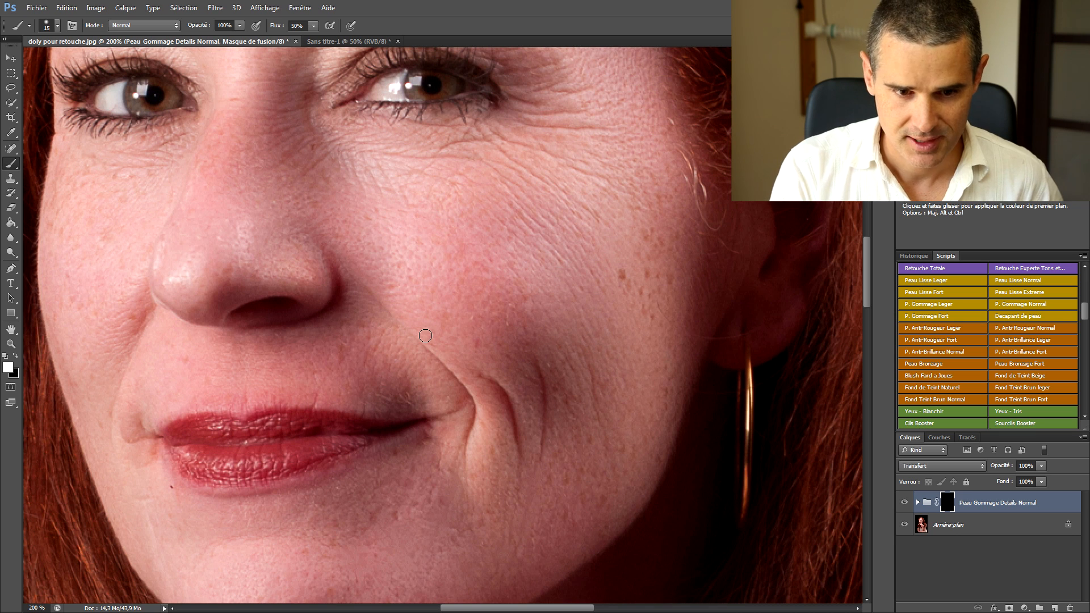
Step: Run the P. Anti-Rougeur Normal script and paint its mask over the nose and cheek with a 94 px brush
click(1014, 327)
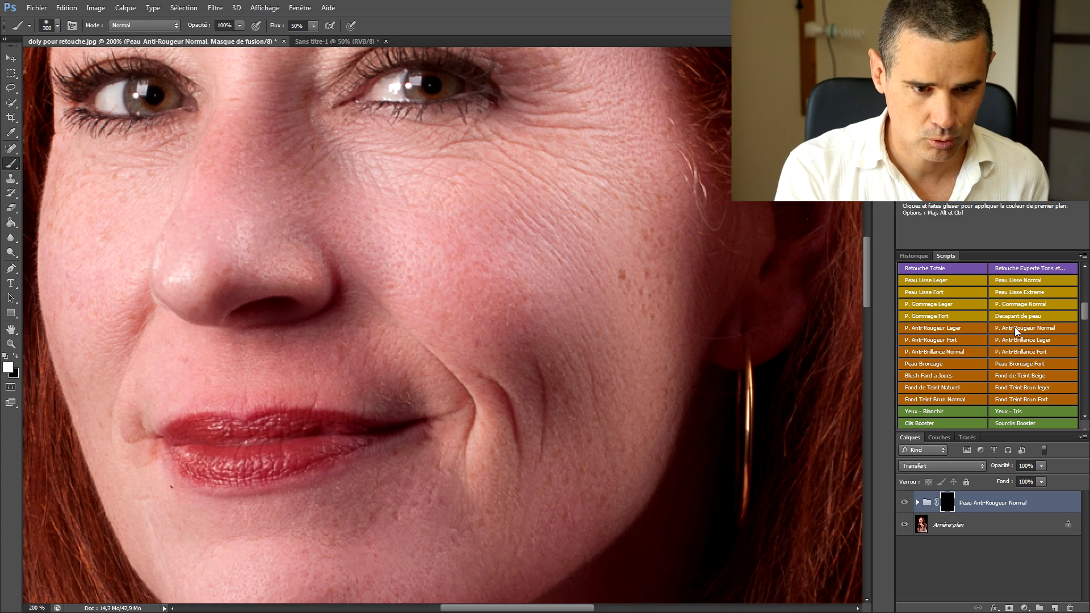
key(ctrl+0)
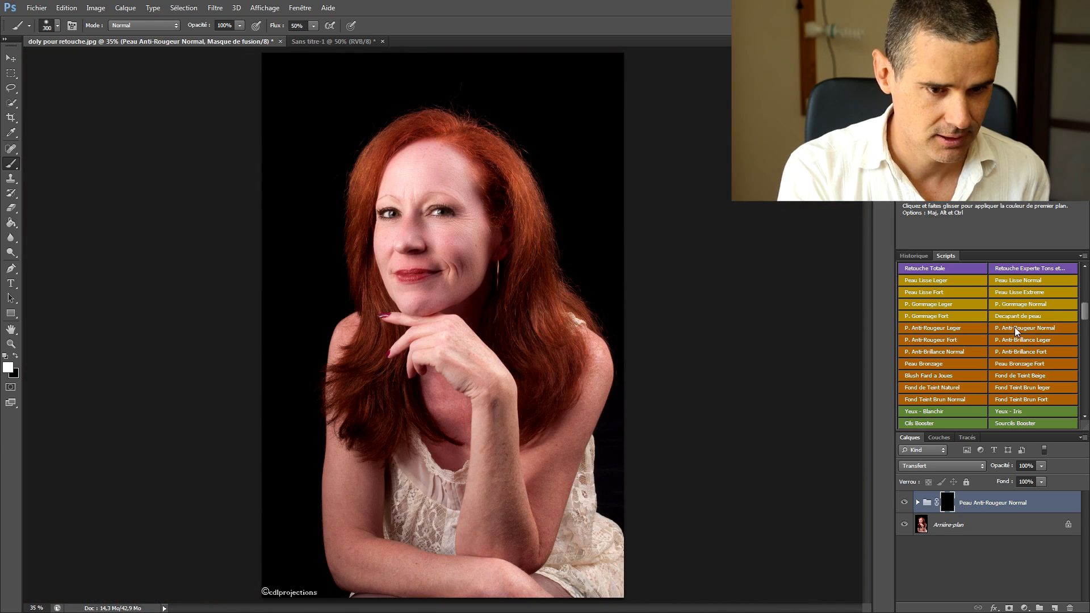
key(ctrl+1)
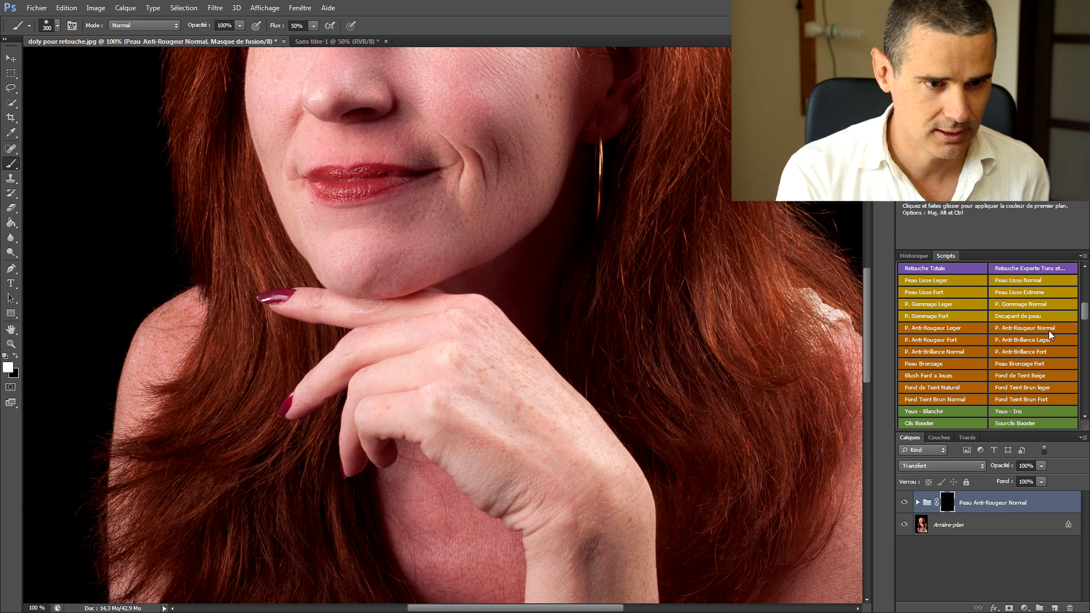
drag(497, 163, 503, 409)
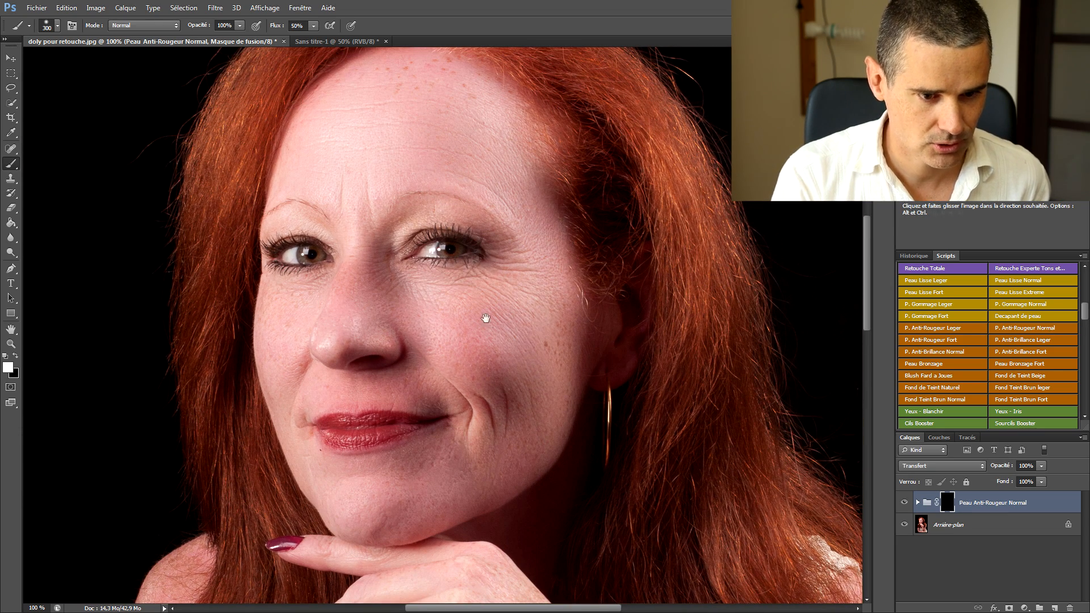
mouse_move(494, 344)
mouse_down()
mouse_move(468, 345)
mouse_move(498, 284)
mouse_move(498, 316)
mouse_move(365, 499)
mouse_move(516, 382)
mouse_move(520, 185)
mouse_move(365, 137)
mouse_move(548, 159)
mouse_move(397, 103)
mouse_up()
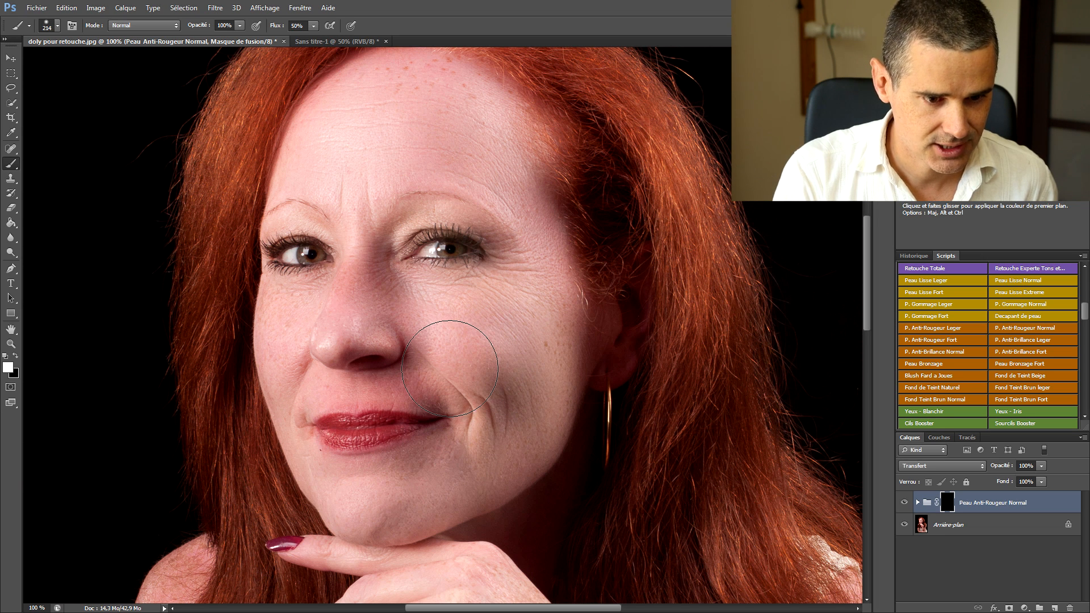
drag(473, 368, 439, 369)
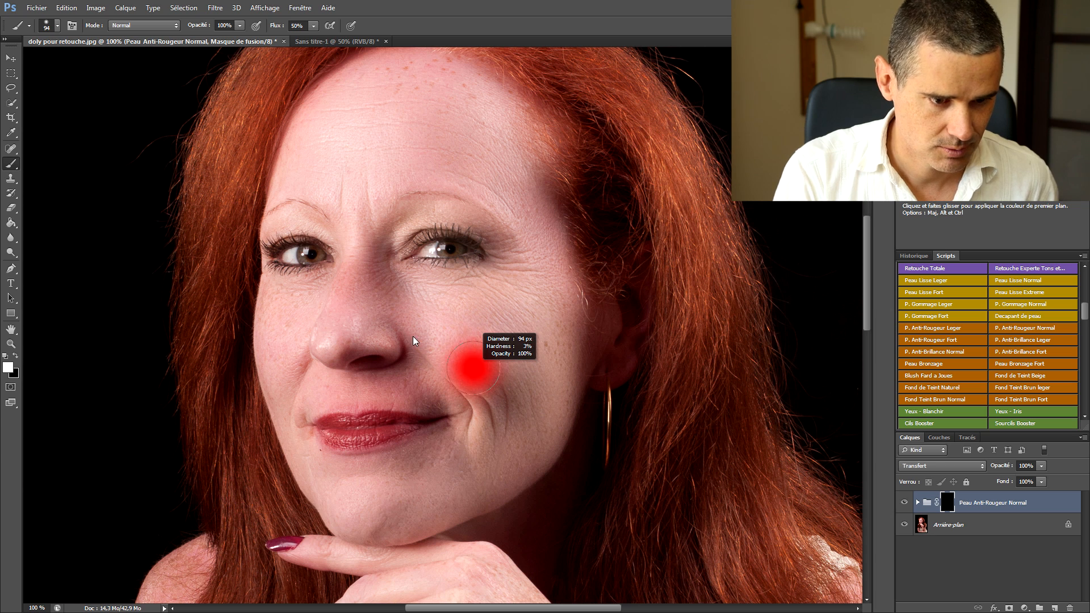
mouse_move(356, 270)
mouse_down()
mouse_move(368, 300)
mouse_move(385, 279)
mouse_move(376, 273)
mouse_move(361, 299)
mouse_move(277, 313)
mouse_move(280, 387)
mouse_move(294, 399)
mouse_move(444, 392)
mouse_move(465, 399)
mouse_move(484, 432)
mouse_move(399, 472)
mouse_move(348, 474)
mouse_move(388, 485)
mouse_move(368, 511)
mouse_move(503, 430)
mouse_up()
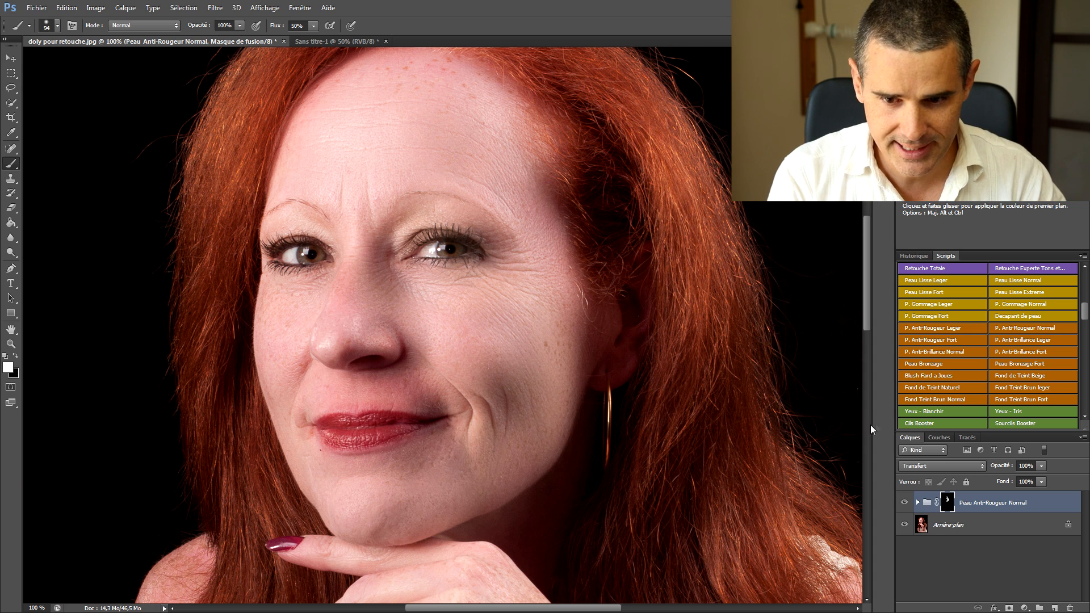
Step: Run P. Anti-Brillance Normal, painting its mask over the forehead, temple, cheek and nose, and set the group's opacity to 64%
click(921, 351)
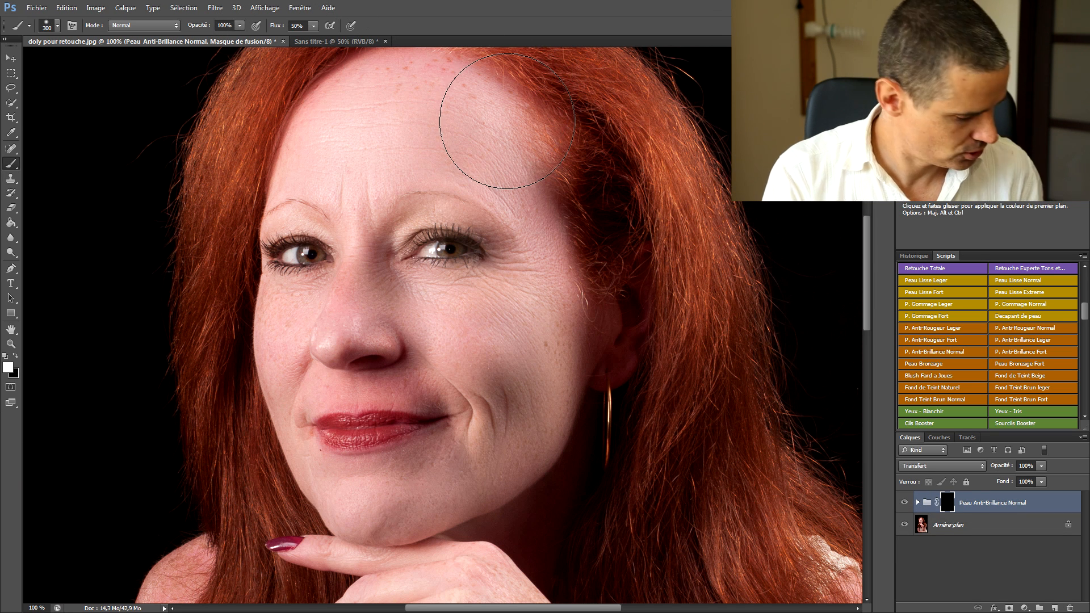
mouse_move(500, 120)
mouse_down()
mouse_move(461, 129)
mouse_move(502, 101)
mouse_move(356, 108)
mouse_move(393, 135)
mouse_move(393, 173)
mouse_move(340, 123)
mouse_move(312, 160)
mouse_move(399, 164)
mouse_move(340, 198)
mouse_up()
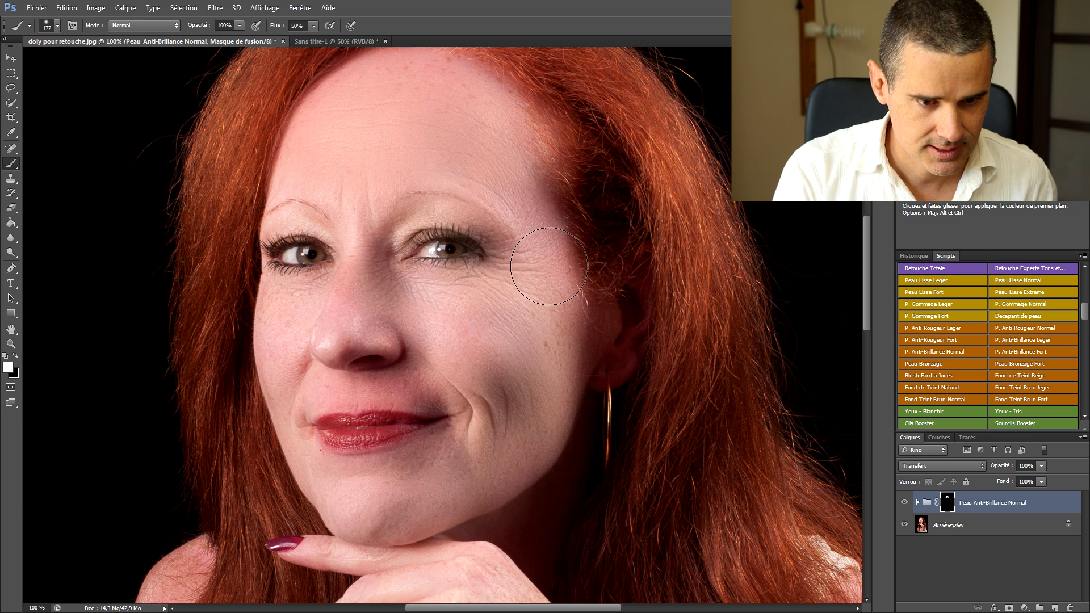
mouse_move(523, 227)
mouse_down()
mouse_move(479, 316)
mouse_move(503, 312)
mouse_up()
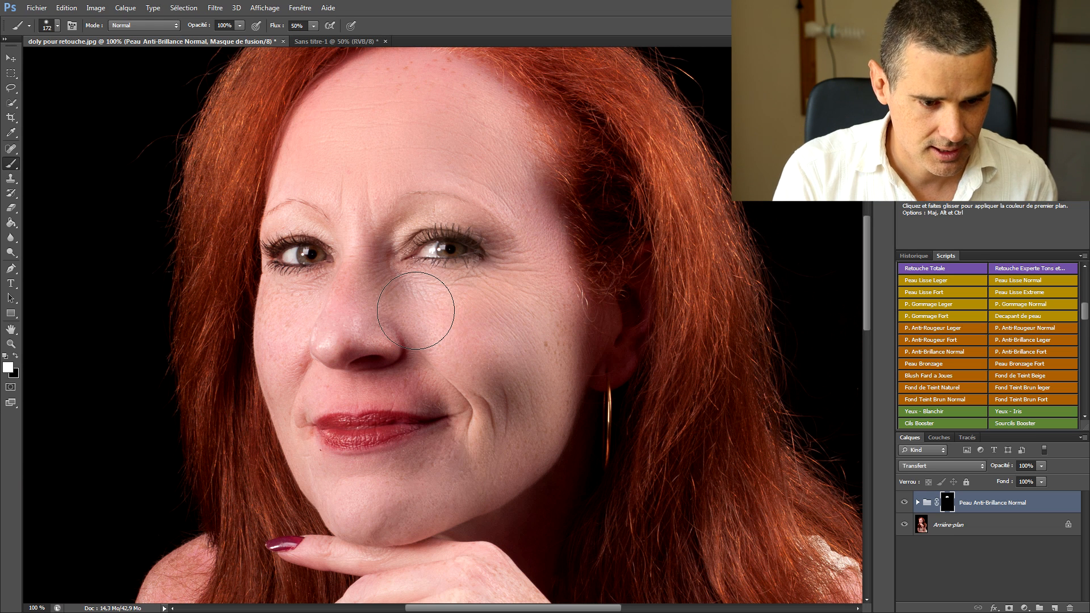
drag(357, 312, 347, 313)
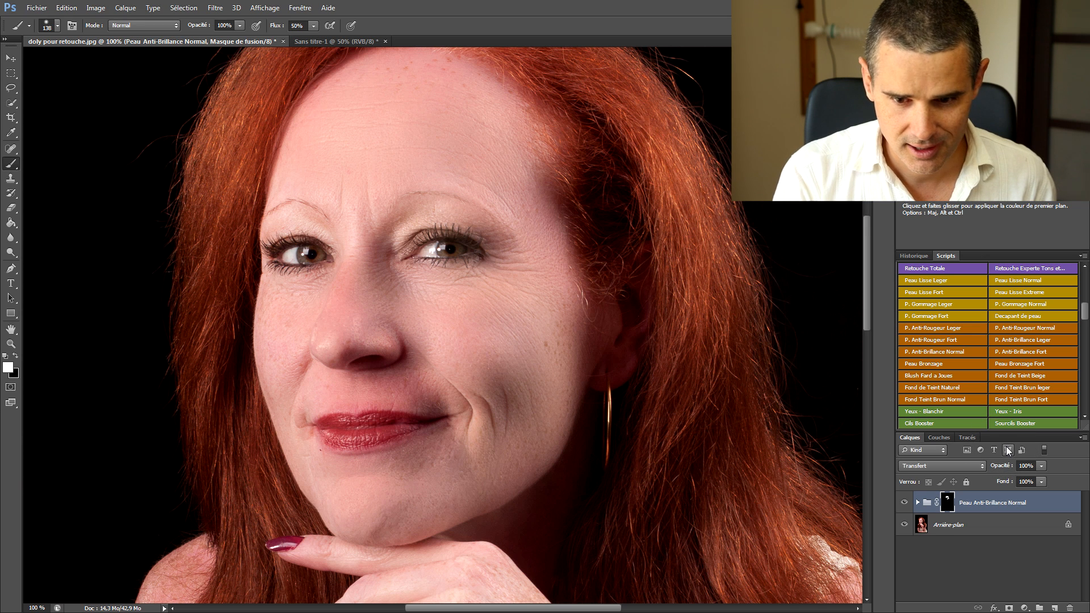
click(1042, 465)
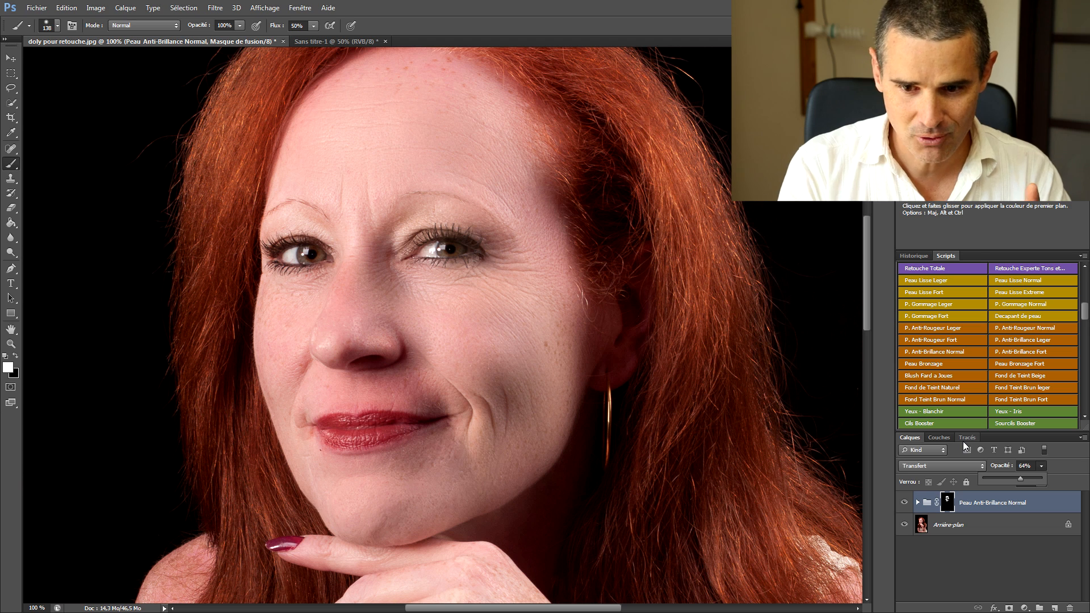
Step: Run the Yeux - Iris script, painting its mask over both irises with a 30 px brush, and set the group's opacity to 28%
click(1006, 408)
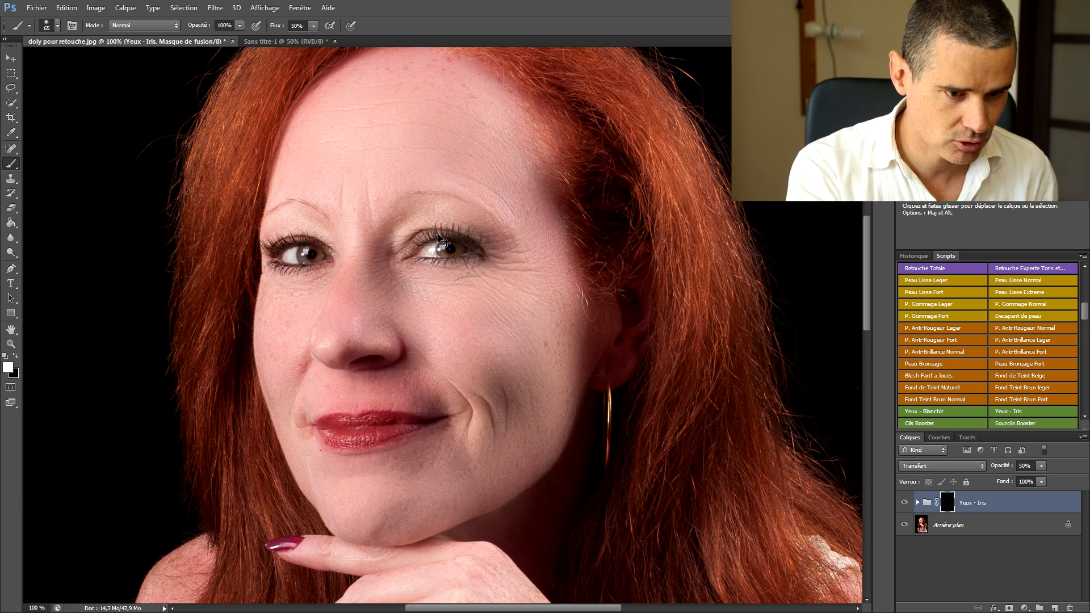
key(ctrl+plus)
mouse_move(438, 234)
mouse_down()
mouse_move(468, 172)
mouse_move(446, 166)
mouse_up()
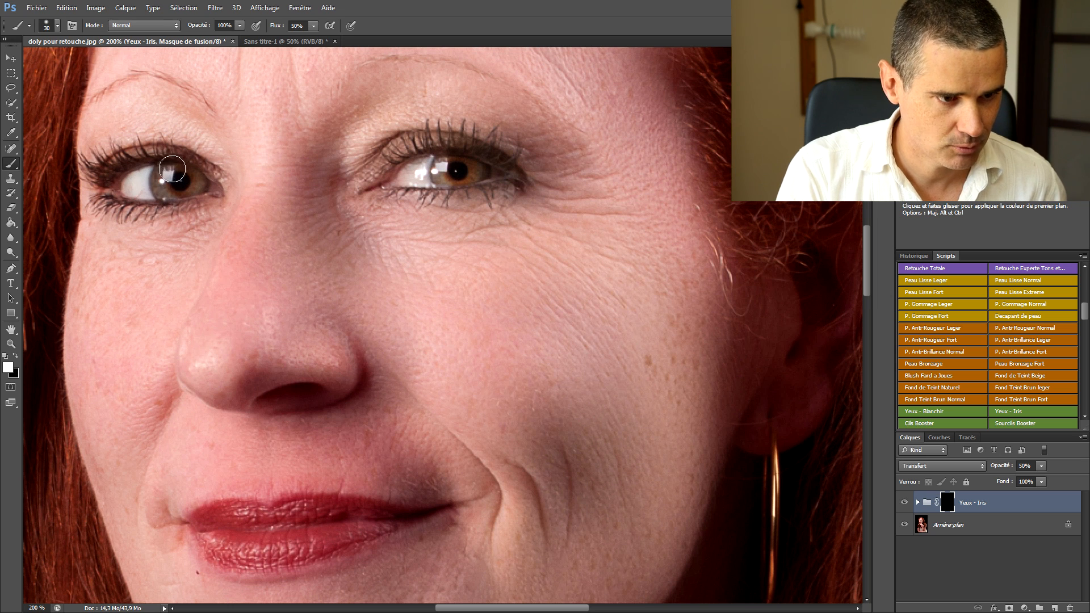
drag(167, 175, 186, 186)
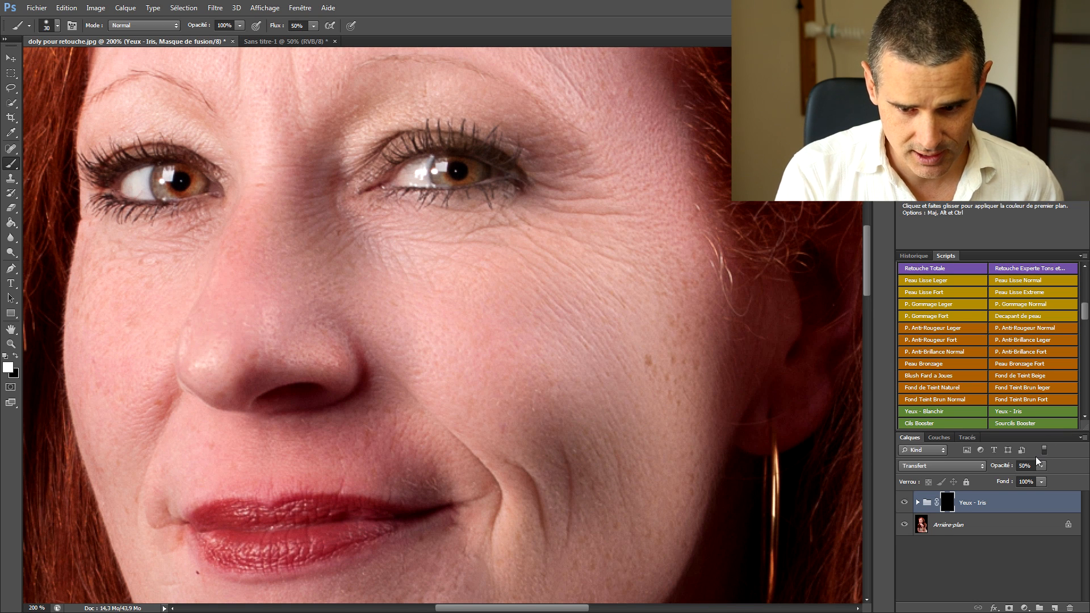
drag(1028, 477, 1029, 477)
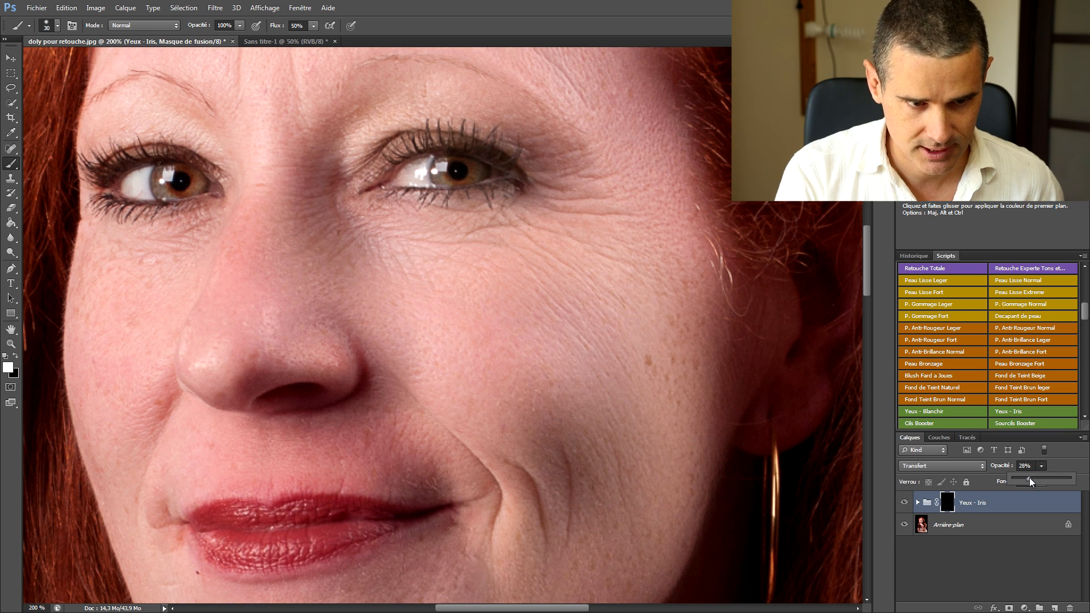
Step: Run the Yeux - Blanchir script and paint its mask over the whites of the eyes with a 29 px brush at 30% flow
click(931, 410)
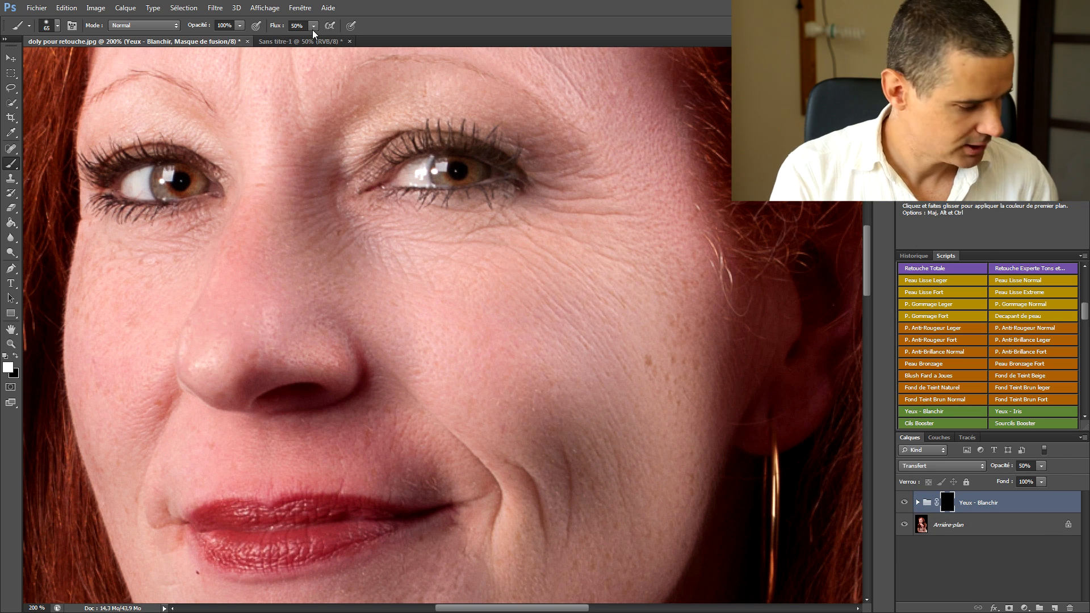
key(shift+3)
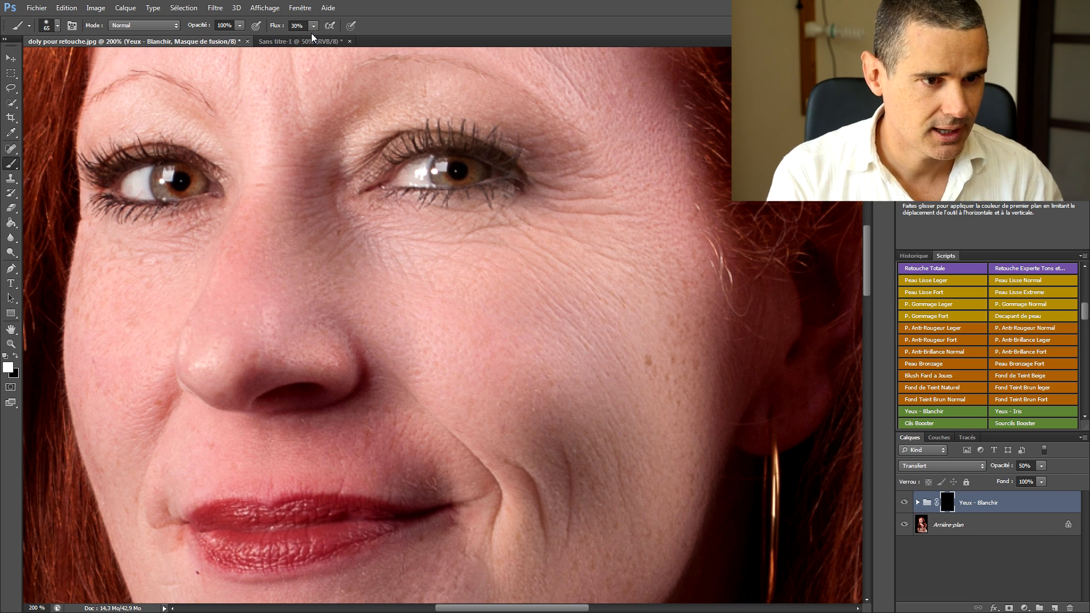
drag(430, 177, 410, 177)
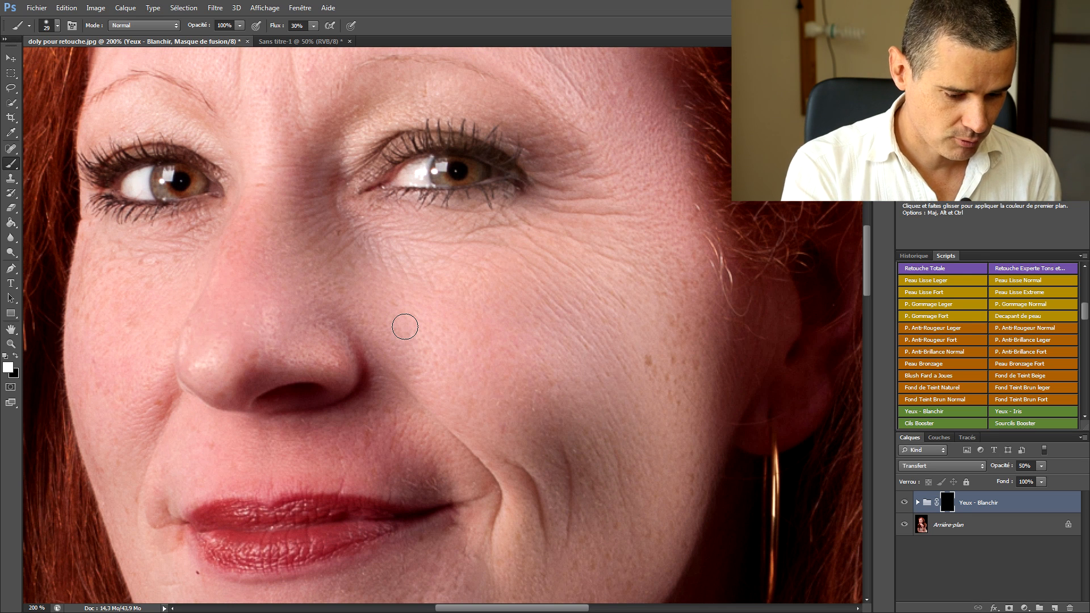
Step: Return to the doly pour retouche.jpg history snapshot and examine the unretouched face at 100% zoom
key(ctrl)
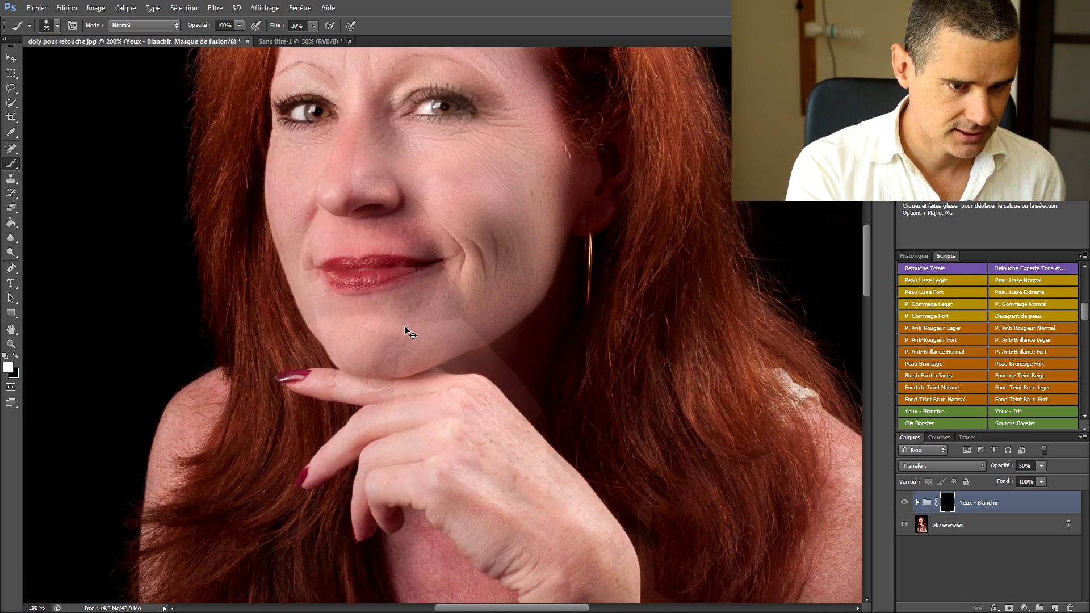
key(ctrl+0)
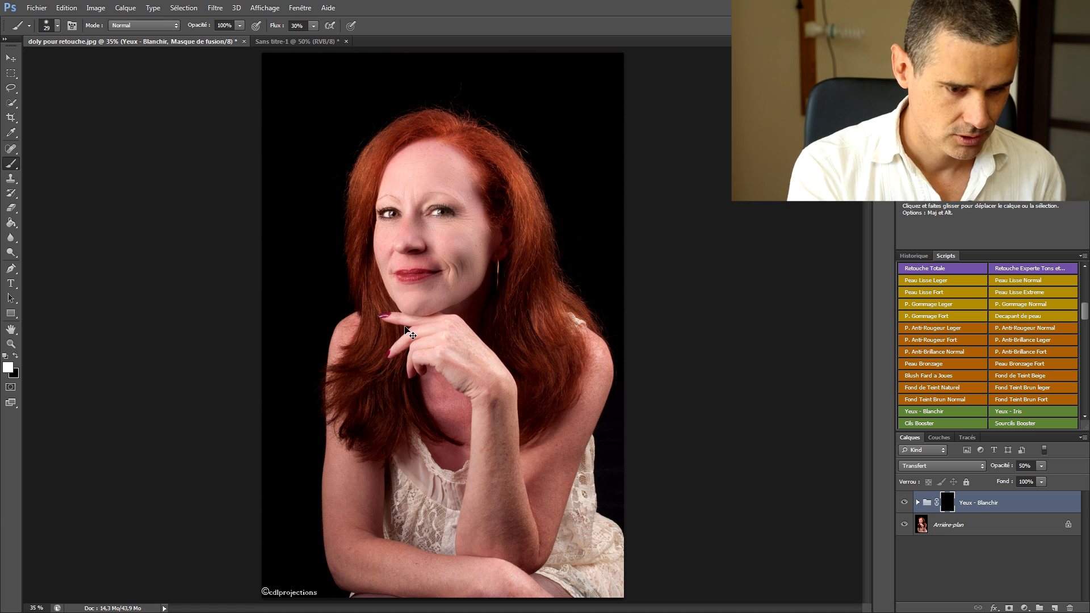
click(913, 256)
scroll(945, 317, up, 10)
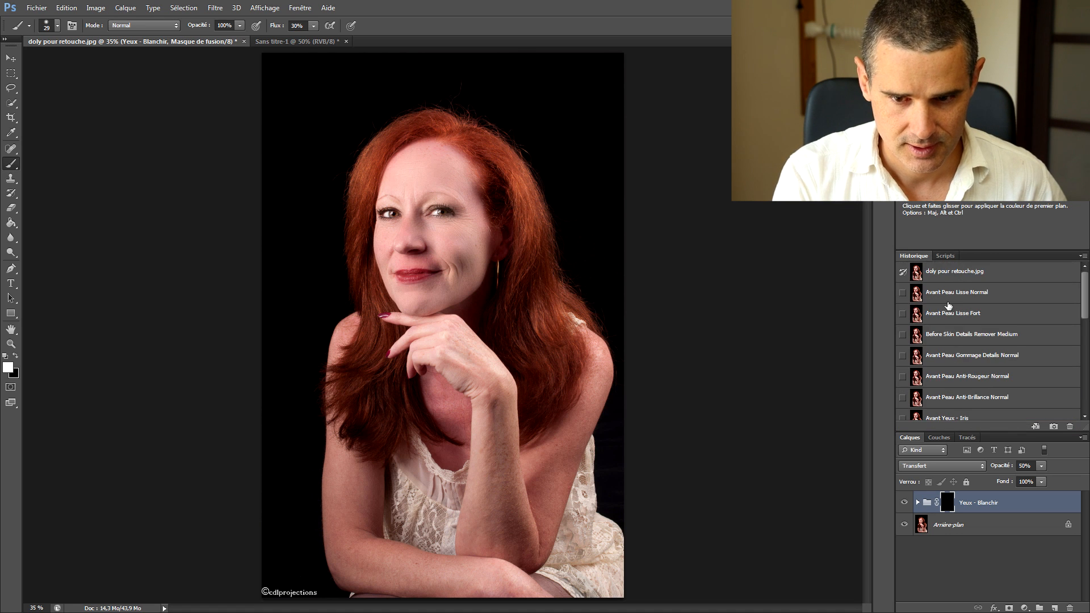
click(953, 277)
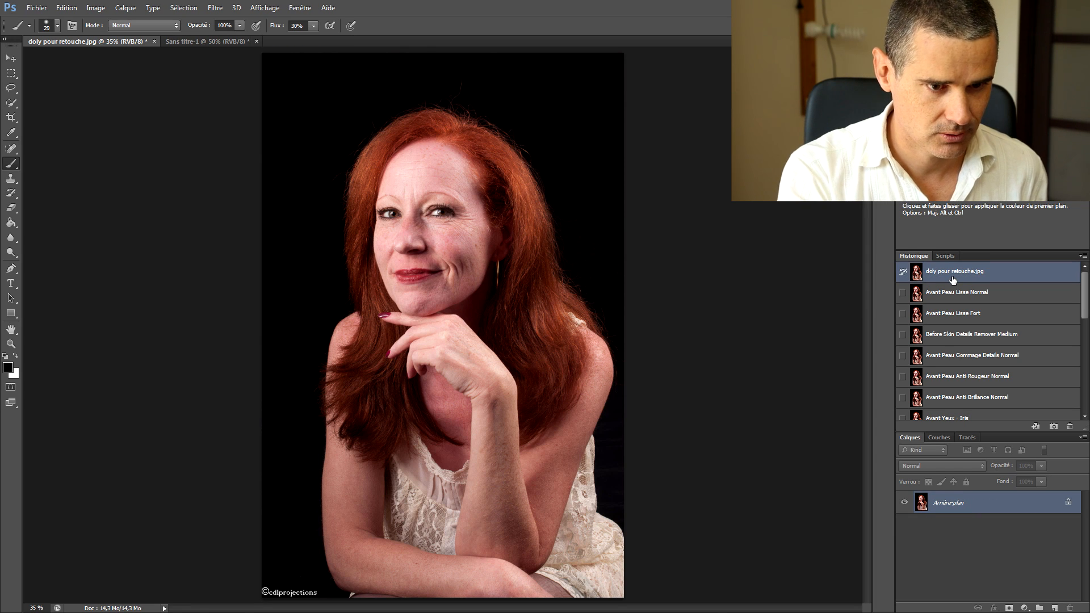
key(ctrl+1)
mouse_move(560, 165)
mouse_down()
mouse_move(540, 361)
mouse_move(548, 404)
mouse_up()
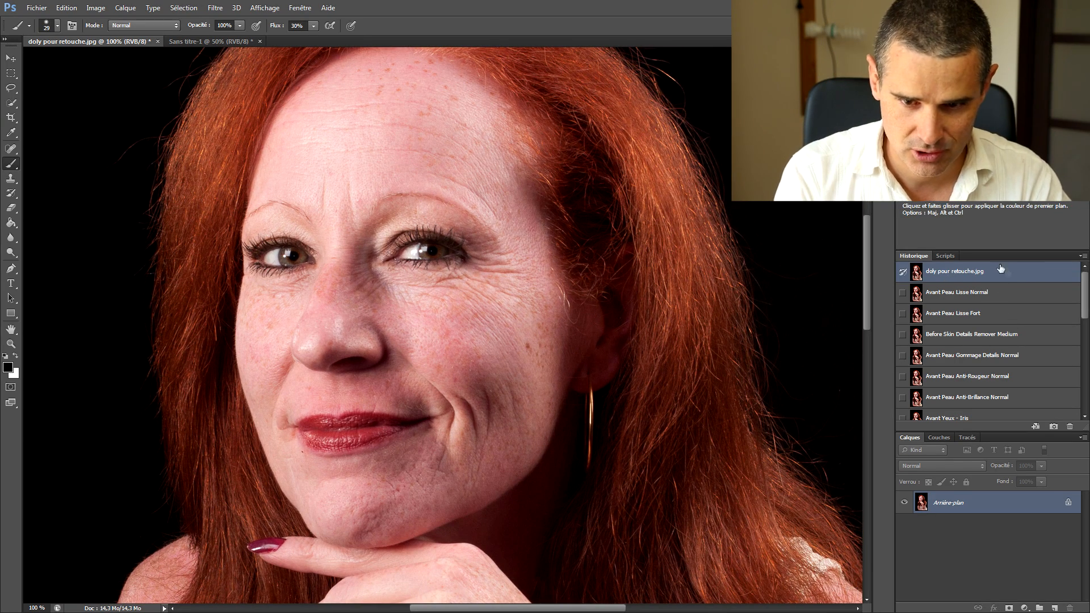
Step: Compare the retouched and original portraits by switching between the last brush history state and the opening snapshot
drag(1084, 305, 1080, 430)
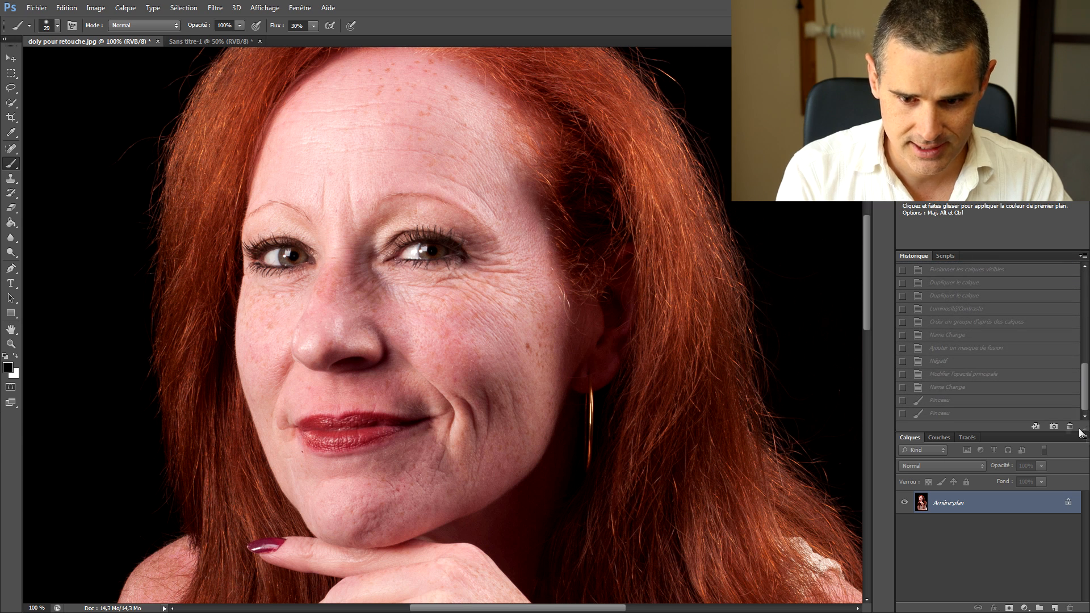
click(935, 413)
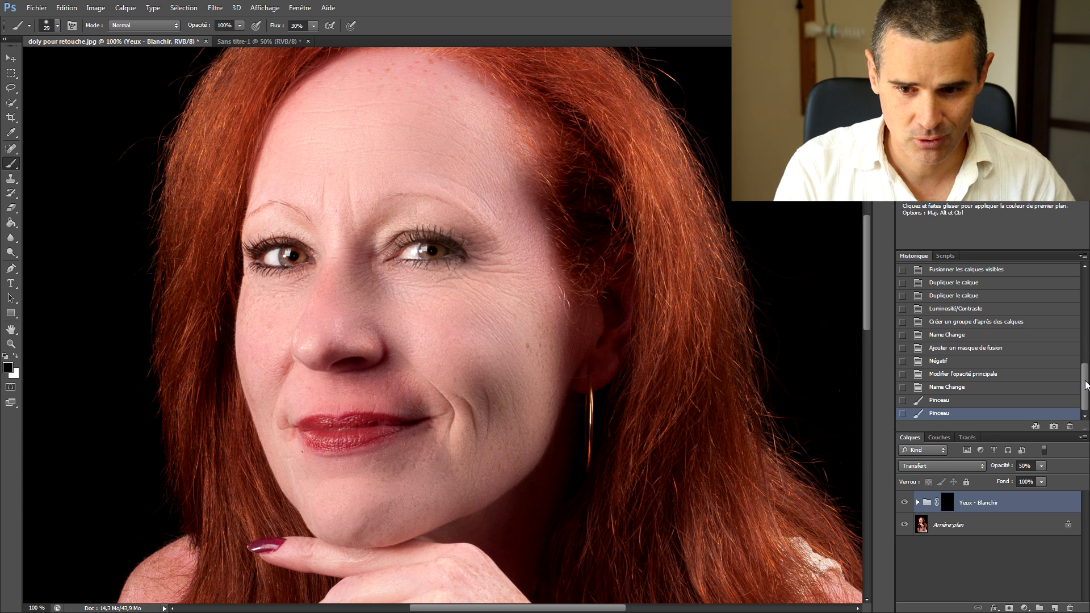
scroll(965, 330, up, 10)
click(953, 274)
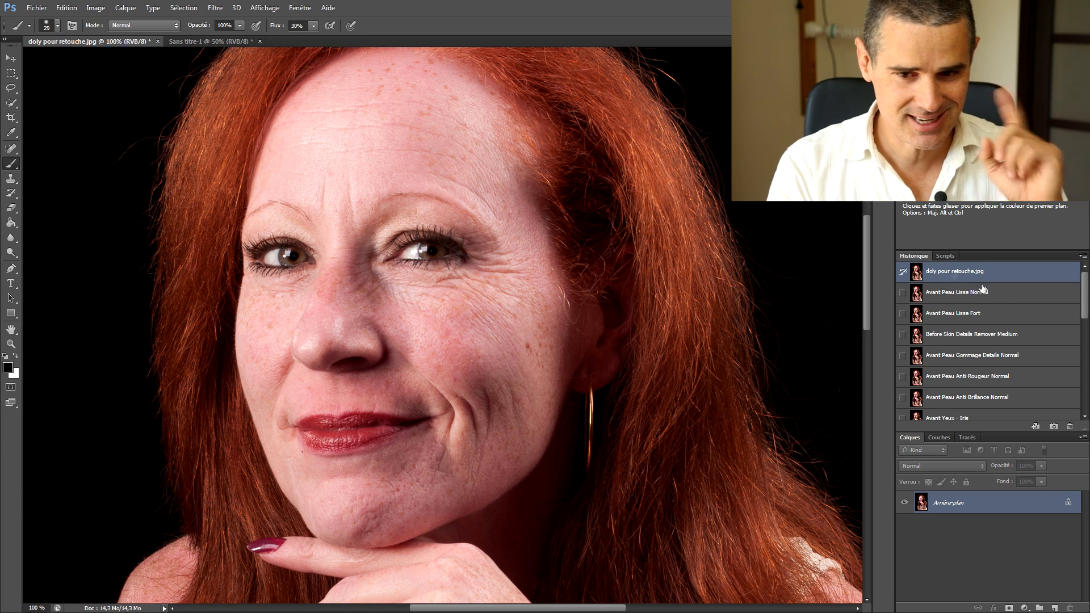
drag(1085, 305, 1087, 397)
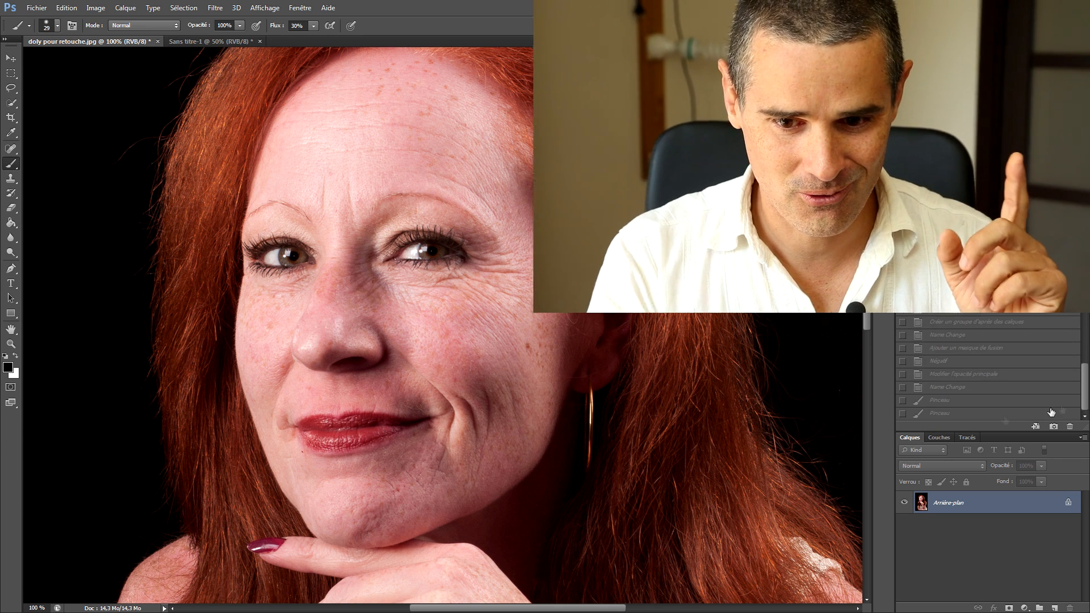